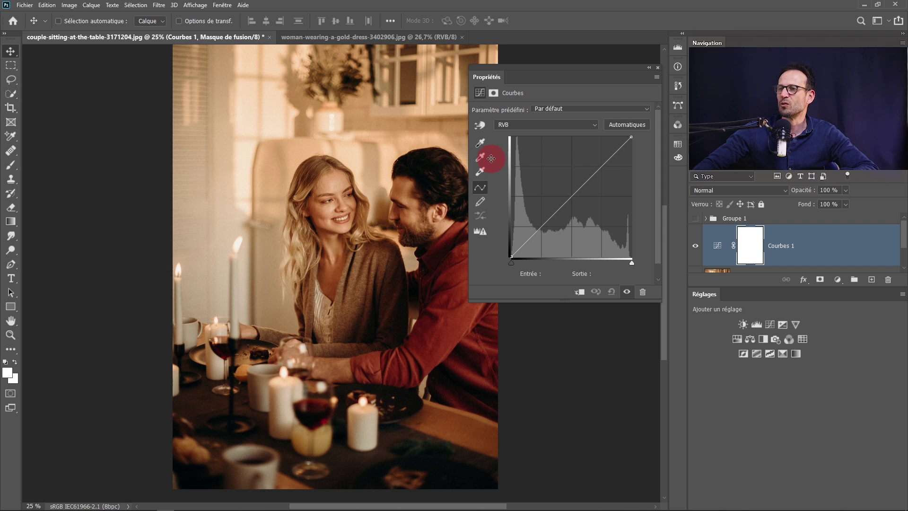
click(482, 174)
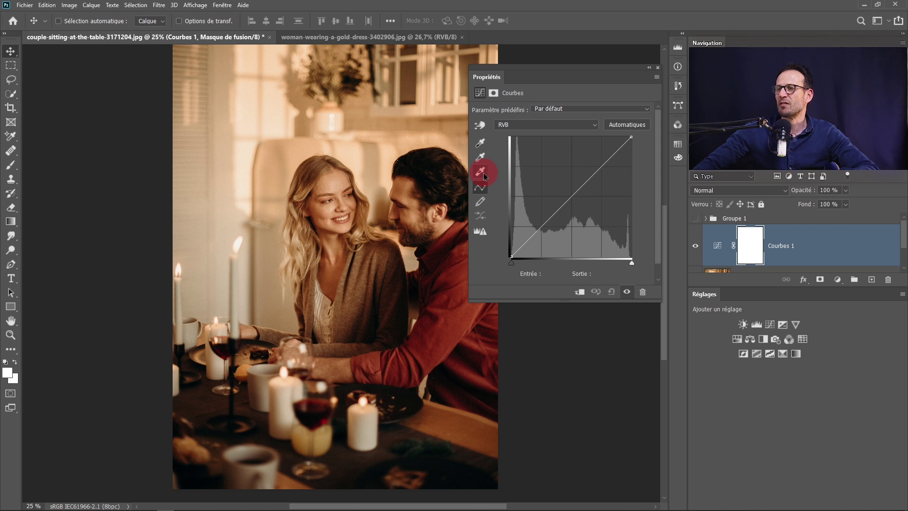
click(481, 127)
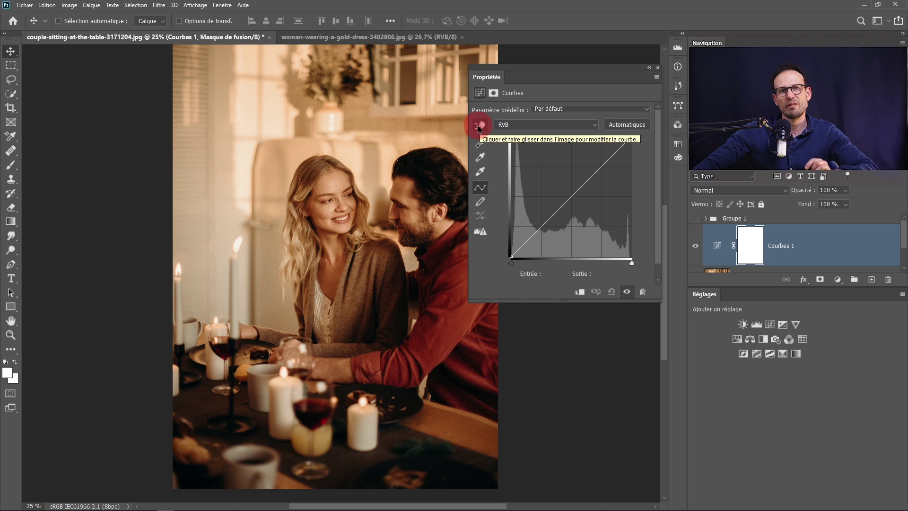
click(482, 146)
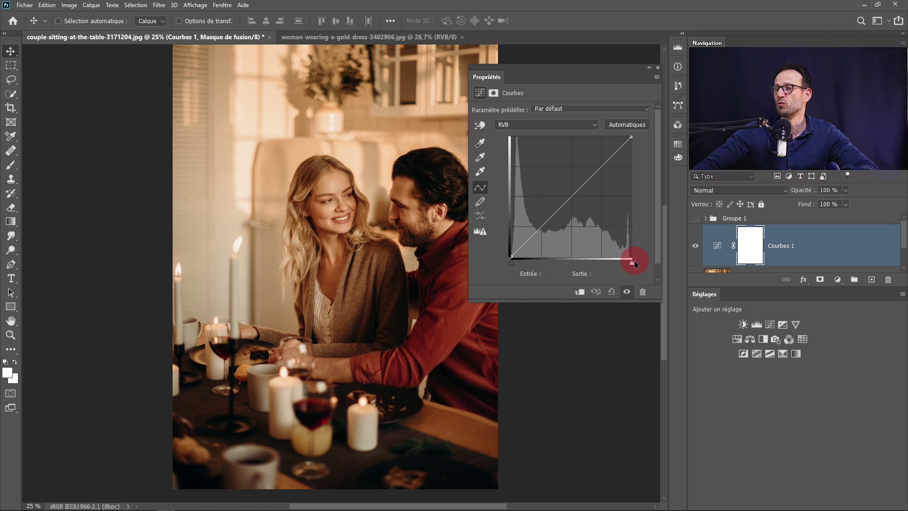
- Preview the clipped highlights and shadows with the white and black point sliders of the Courbes 1 layer
drag(633, 266, 648, 279)
mouse_move(516, 266)
mouse_down()
mouse_move(528, 267)
mouse_move(486, 259)
mouse_up()
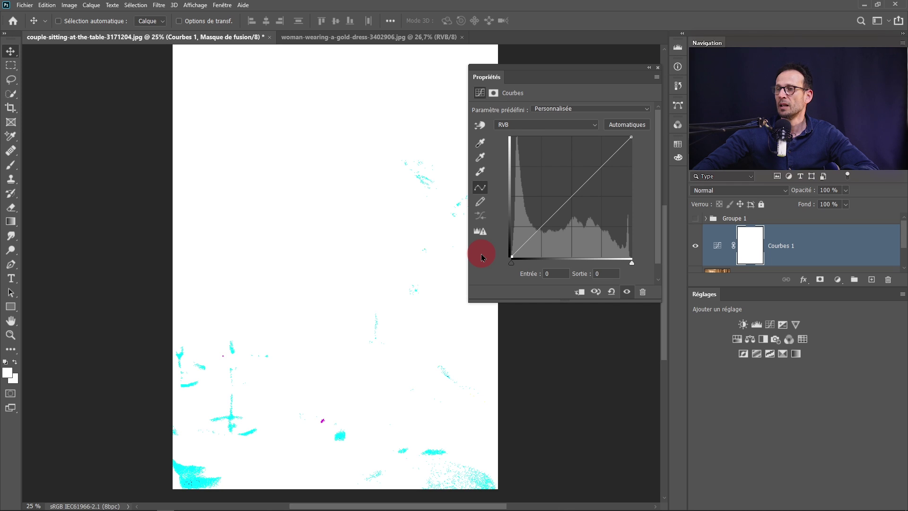
drag(470, 257, 406, 269)
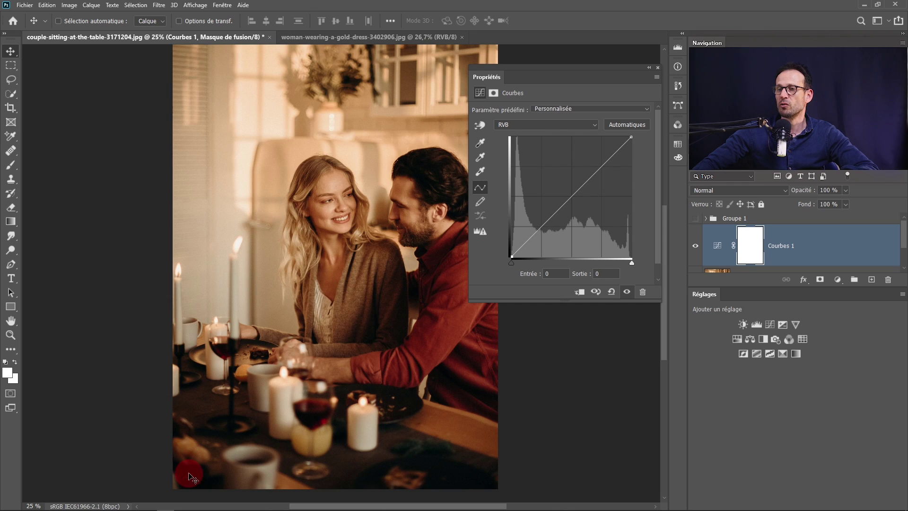
click(312, 395)
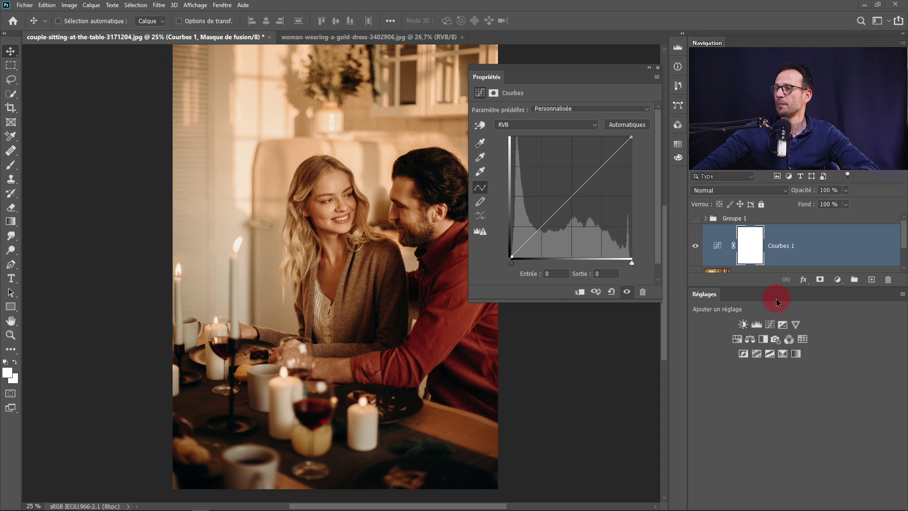
- Add a Seuil adjustment layer above the Courbes 1 layer and toggle its visibility
click(771, 354)
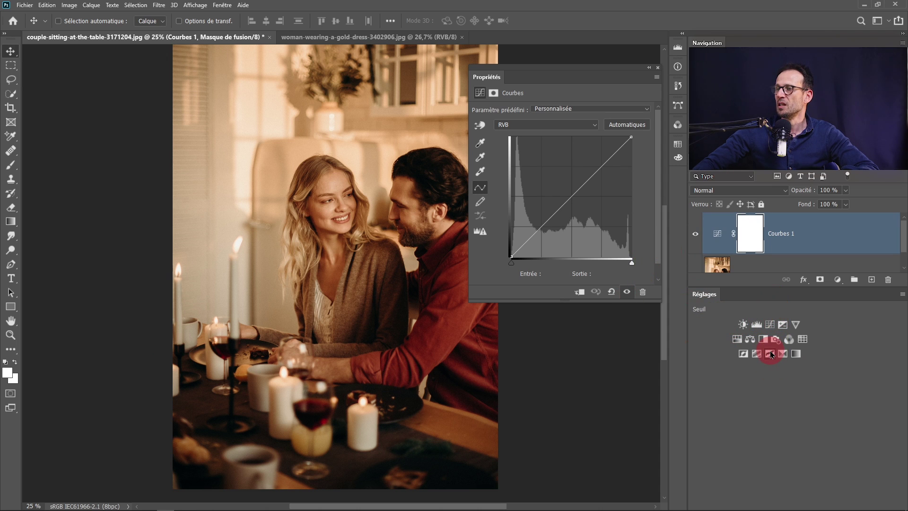
click(837, 282)
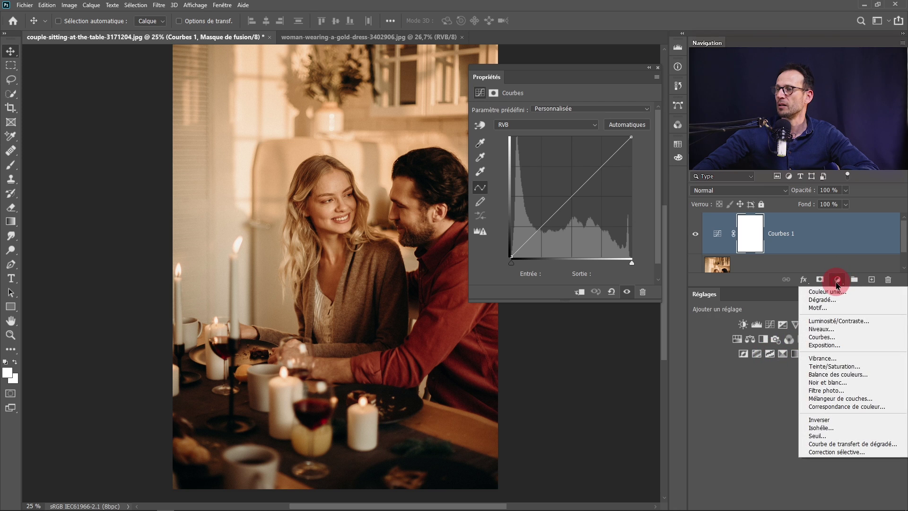
click(818, 435)
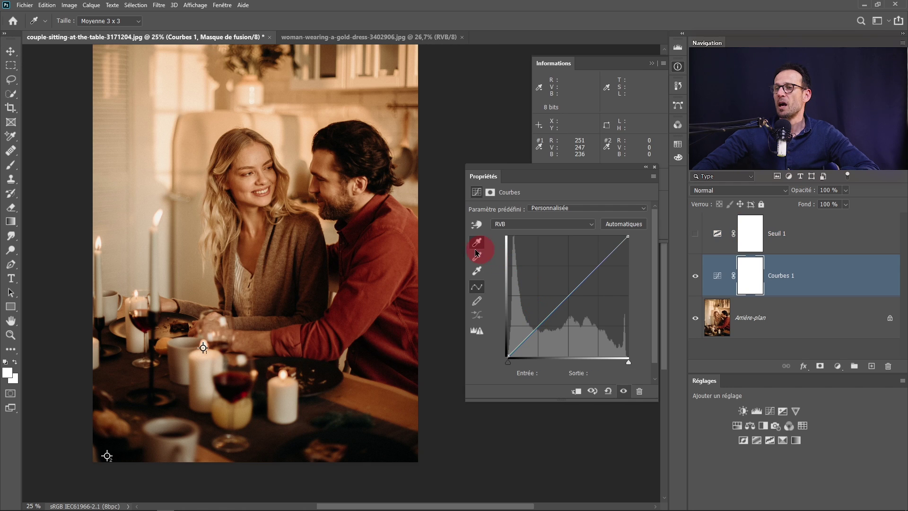
click(695, 234)
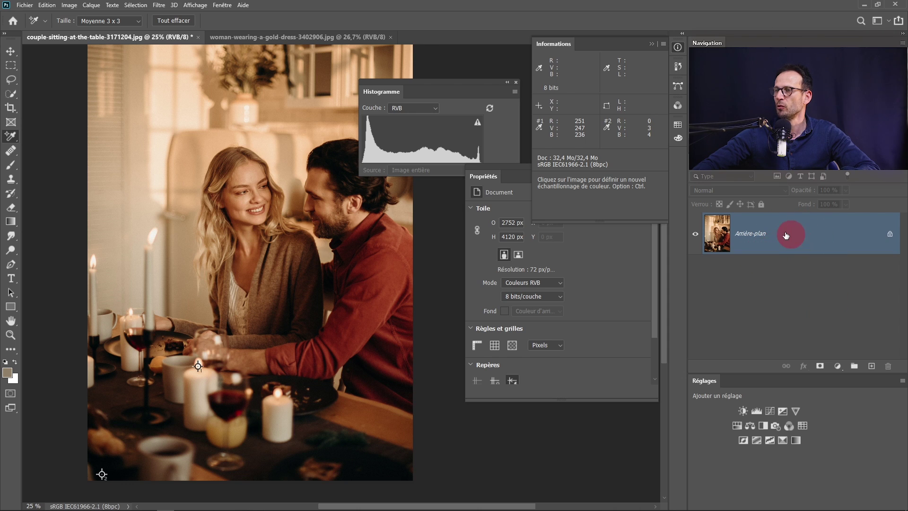
- Add a Couleur unie fill layer with 0% saturation and 50% brightness above the background, and set its blend mode to Différence
click(837, 371)
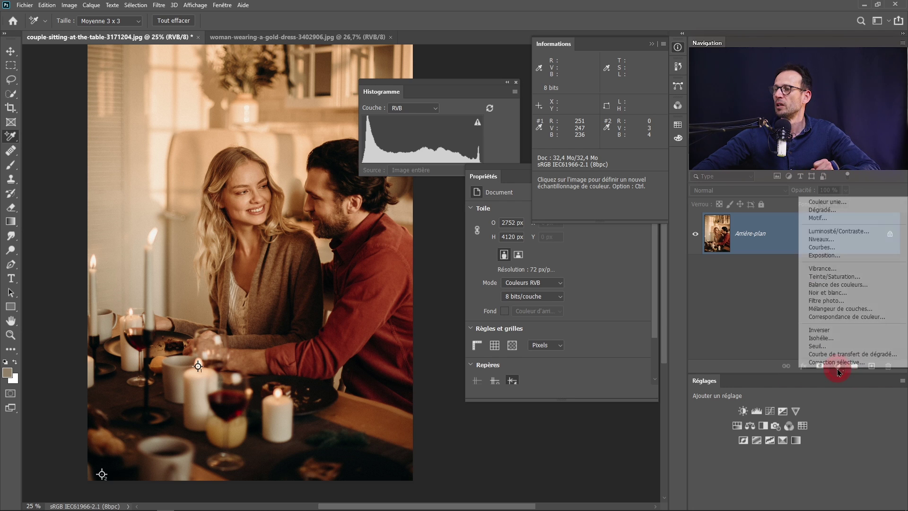
click(844, 205)
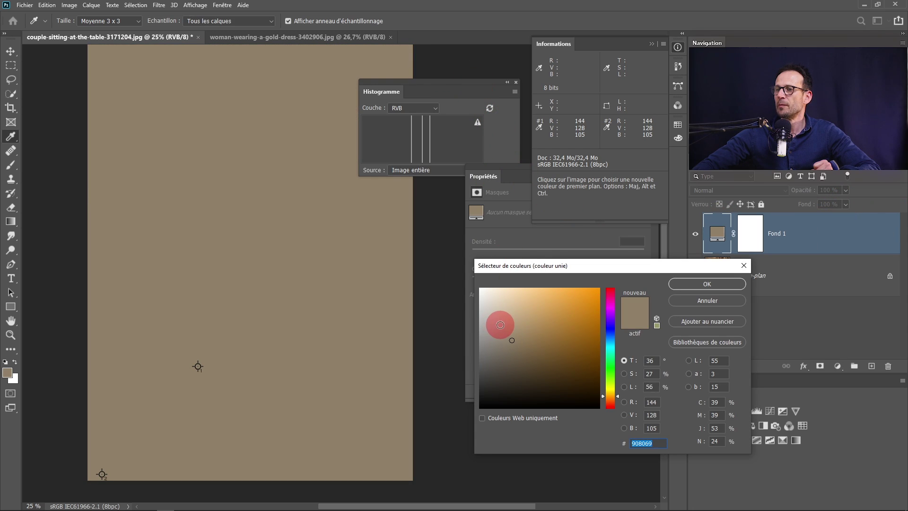
double_click(652, 373)
text(0)
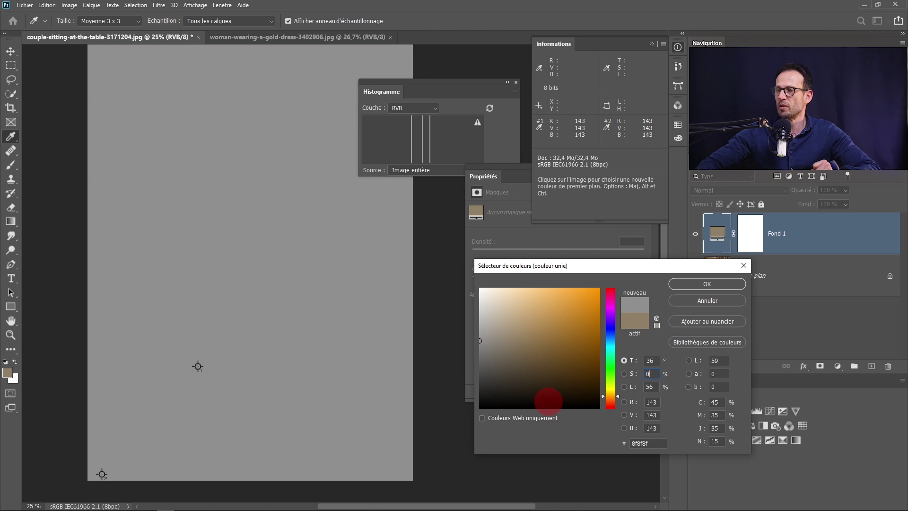
double_click(651, 387)
text(50)
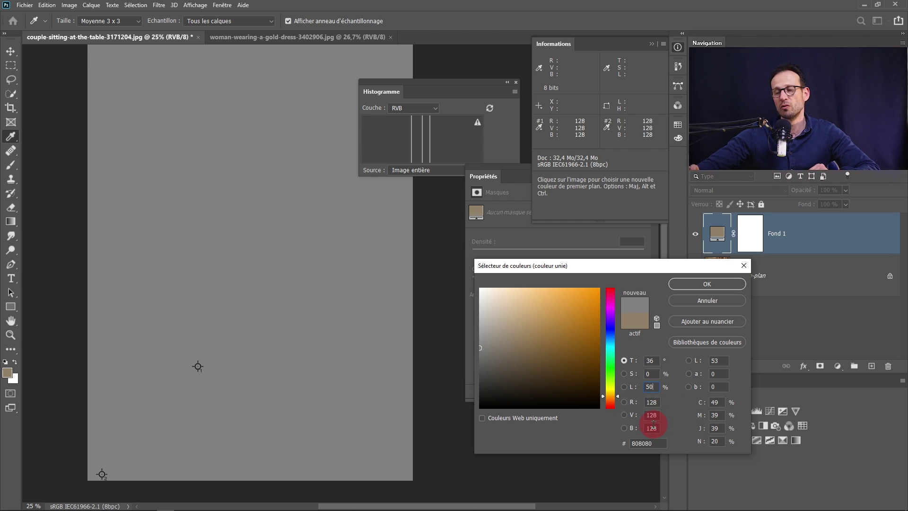
click(704, 285)
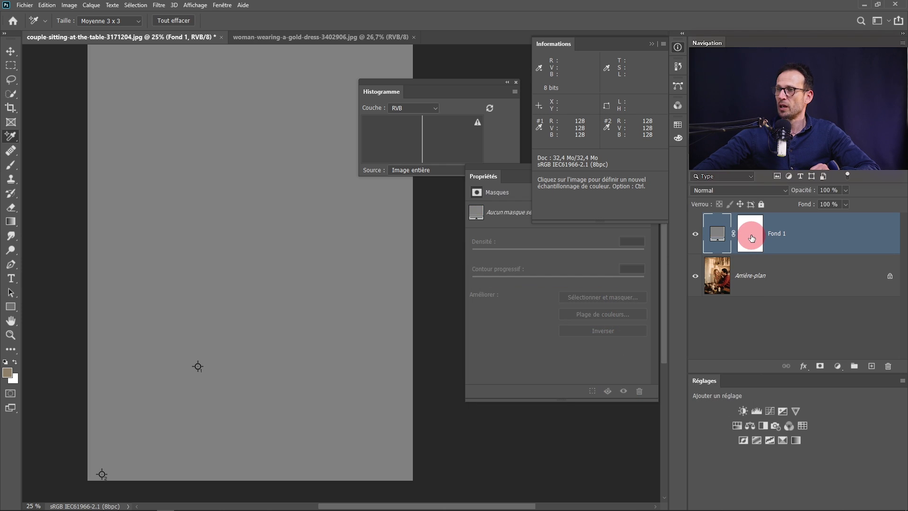
click(718, 191)
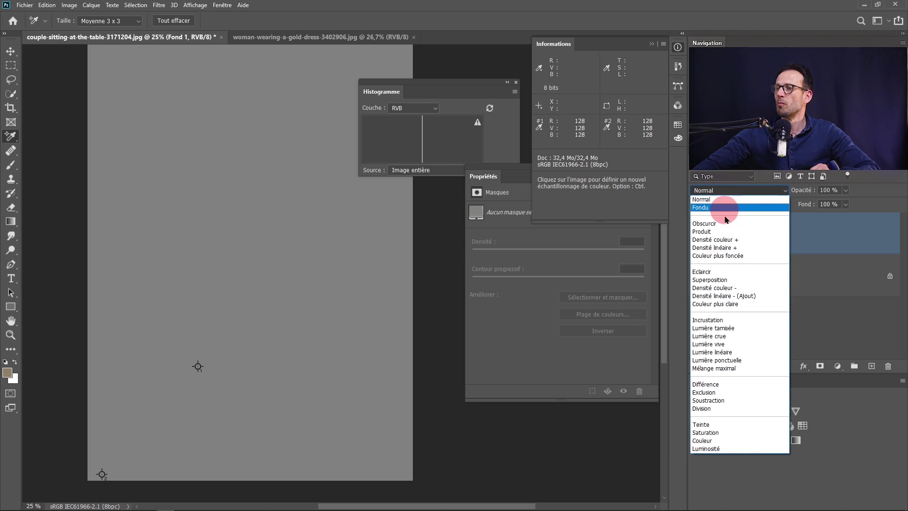
click(714, 384)
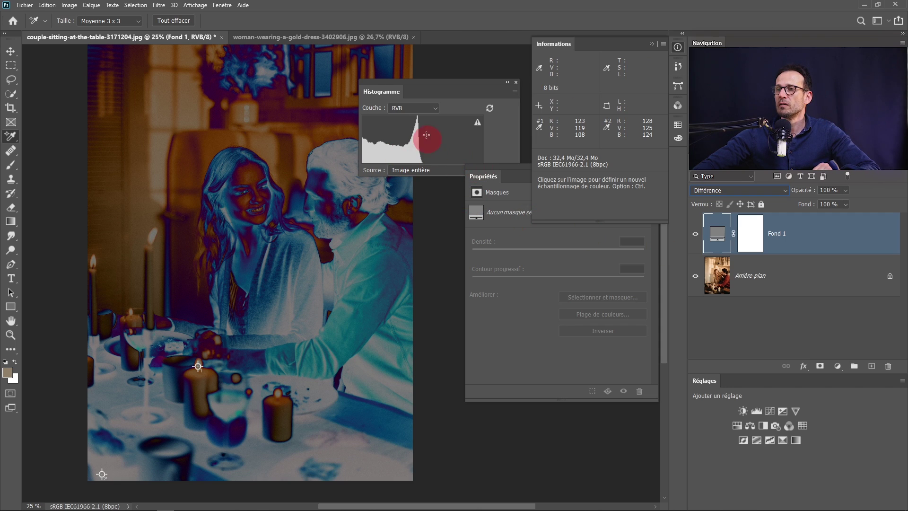
- Move the Histogramme panel further over the photo and examine its view and channel options, picking the RVB channel
drag(444, 86, 378, 115)
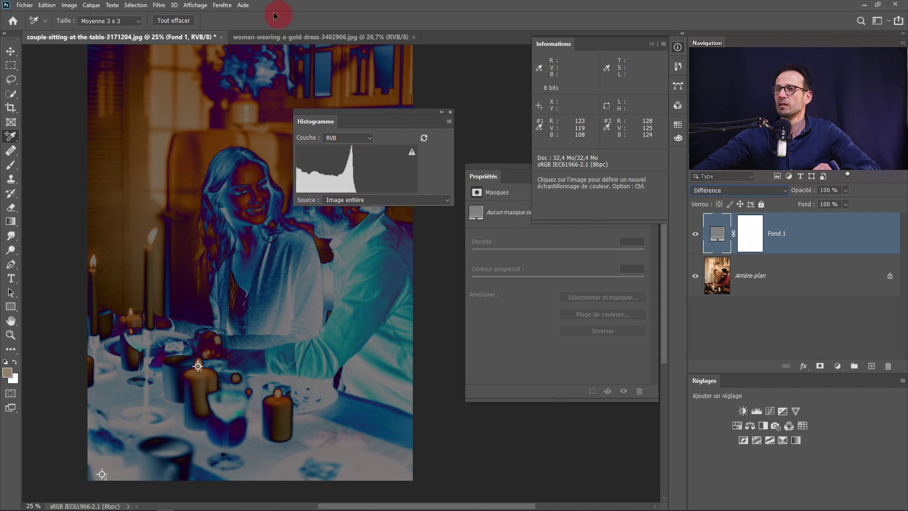
click(229, 6)
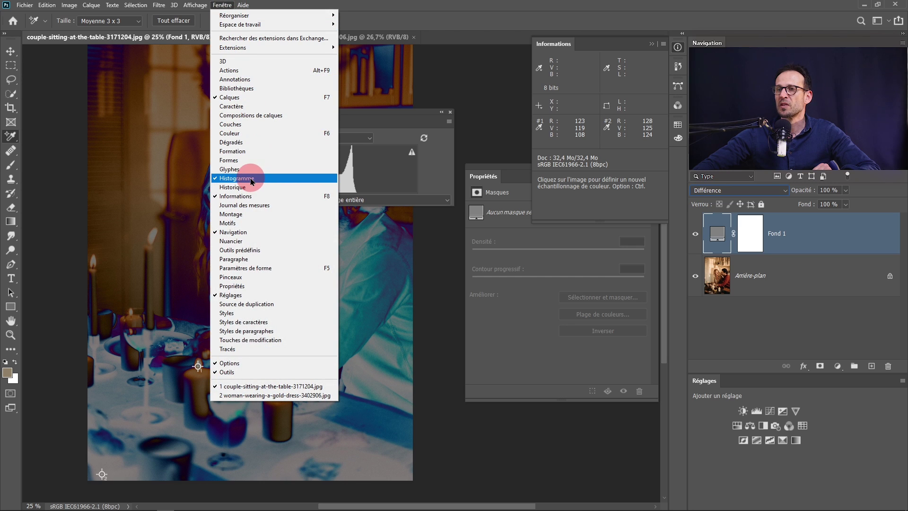
click(408, 123)
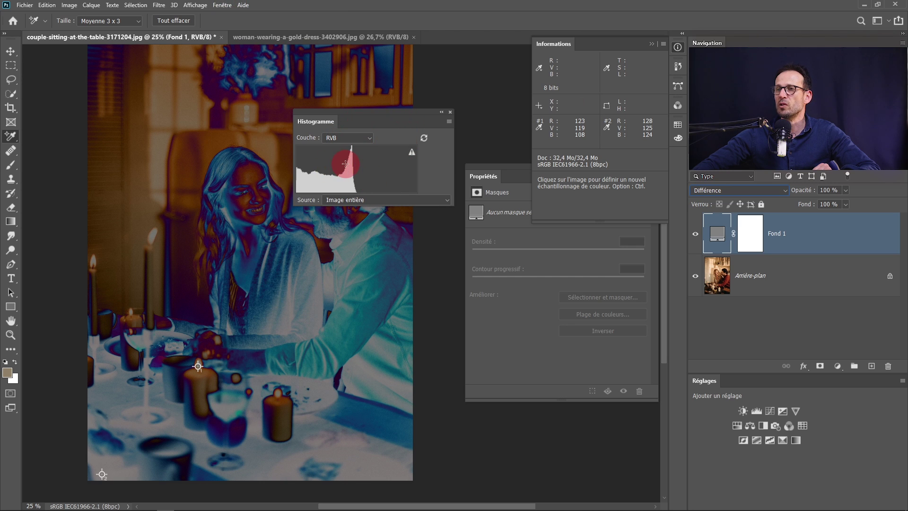
click(450, 126)
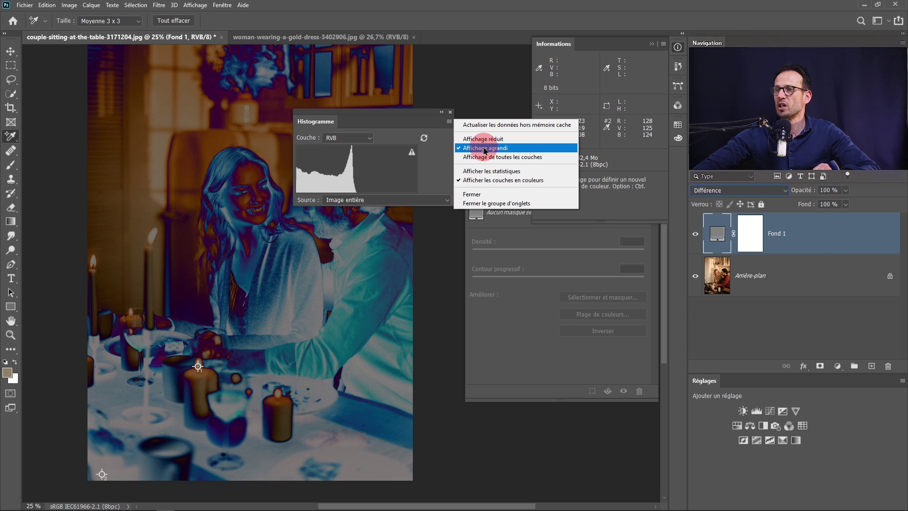
click(399, 118)
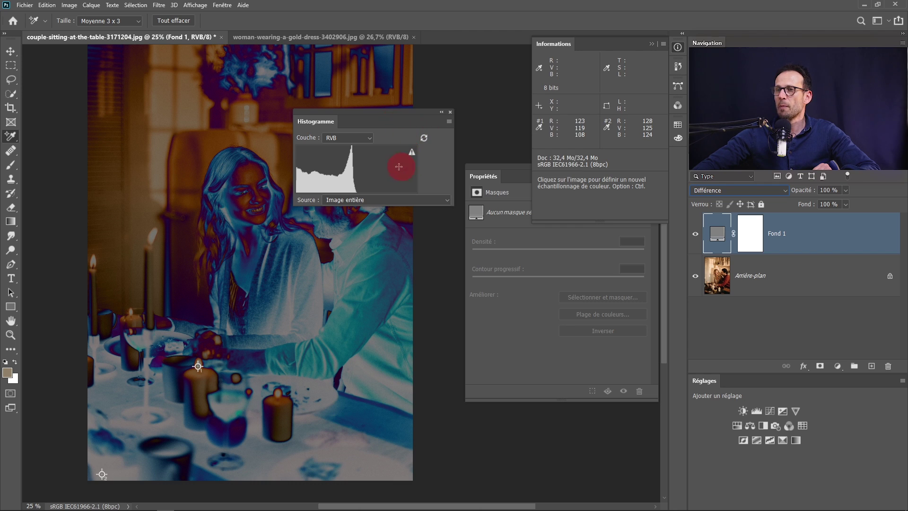
click(365, 141)
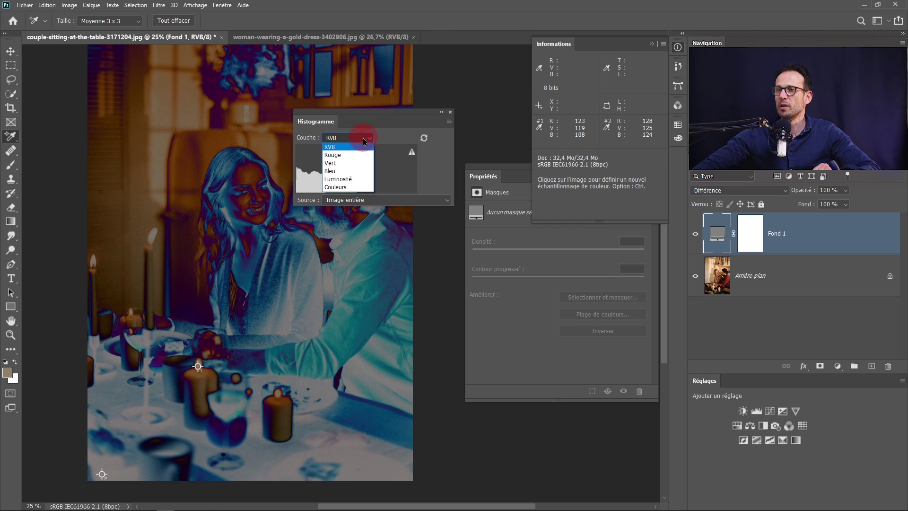
click(342, 150)
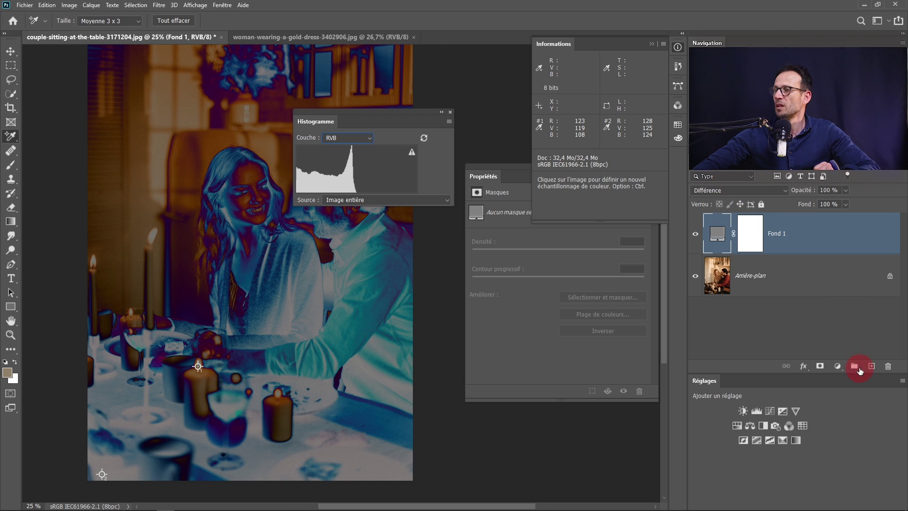
- Add a Seuil adjustment layer above the Fond 1 layer and set its threshold level to 11
click(839, 373)
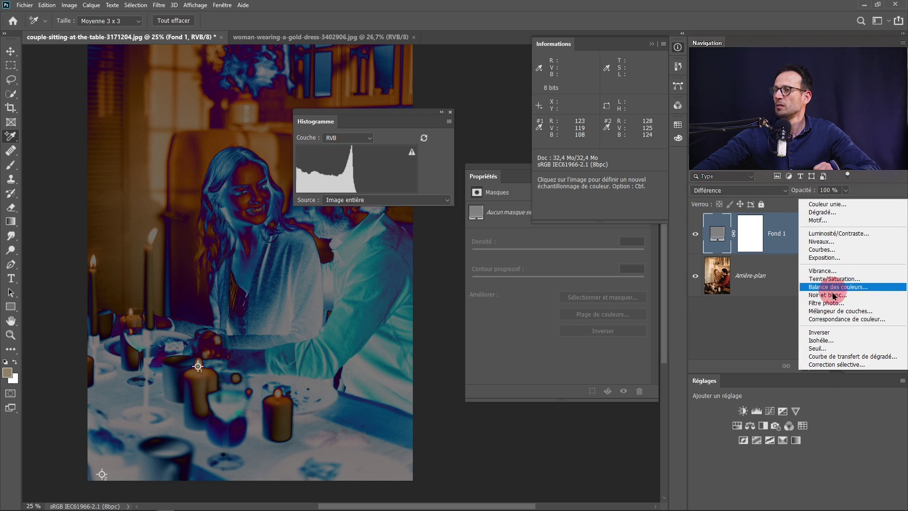
click(823, 347)
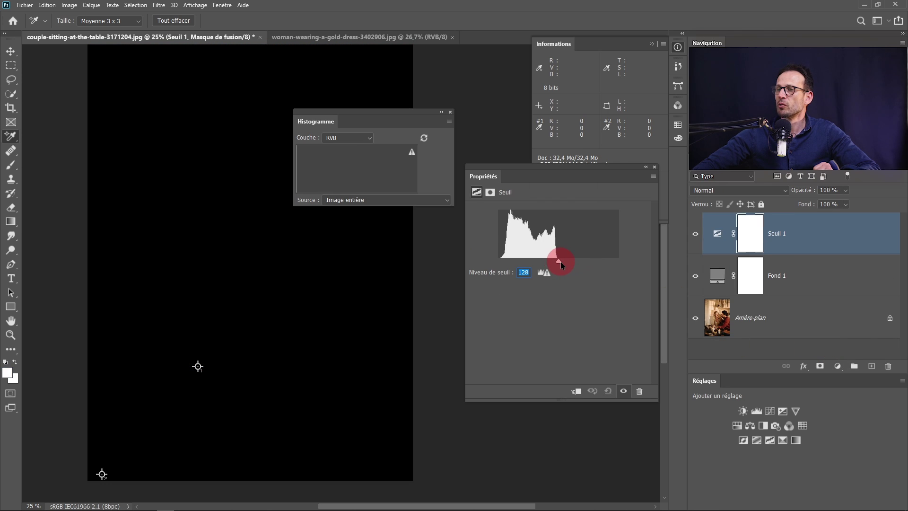
drag(561, 262, 448, 268)
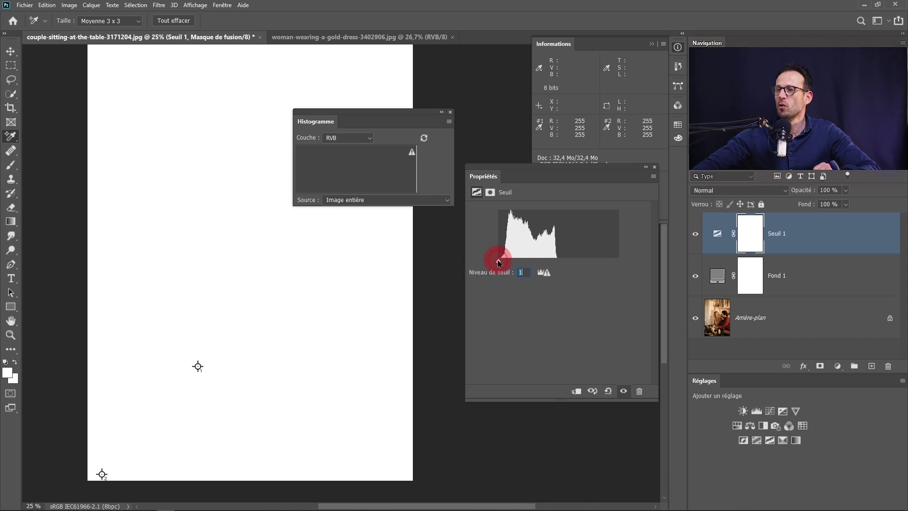
drag(502, 262, 505, 263)
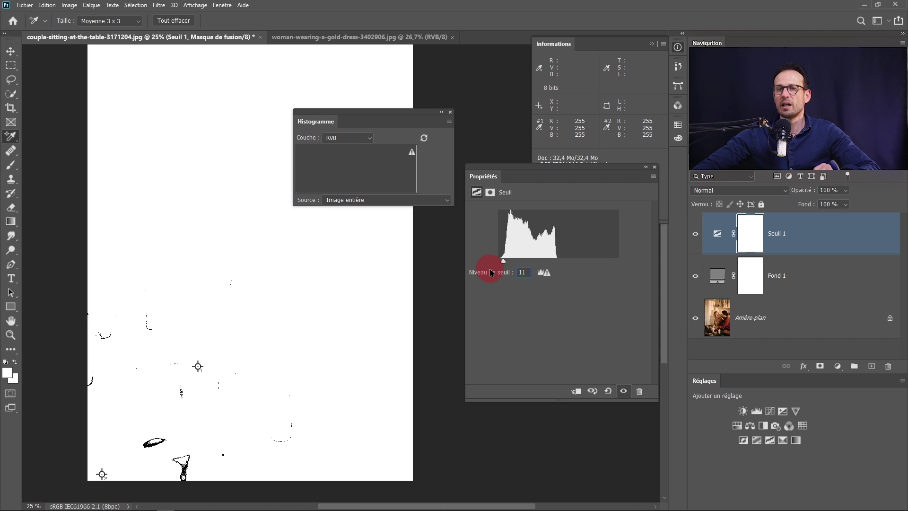
- Set the Seuil 1 threshold level to 10 while inspecting the black oval patch near the photo's lower edge up close
ctrl+click(158, 451)
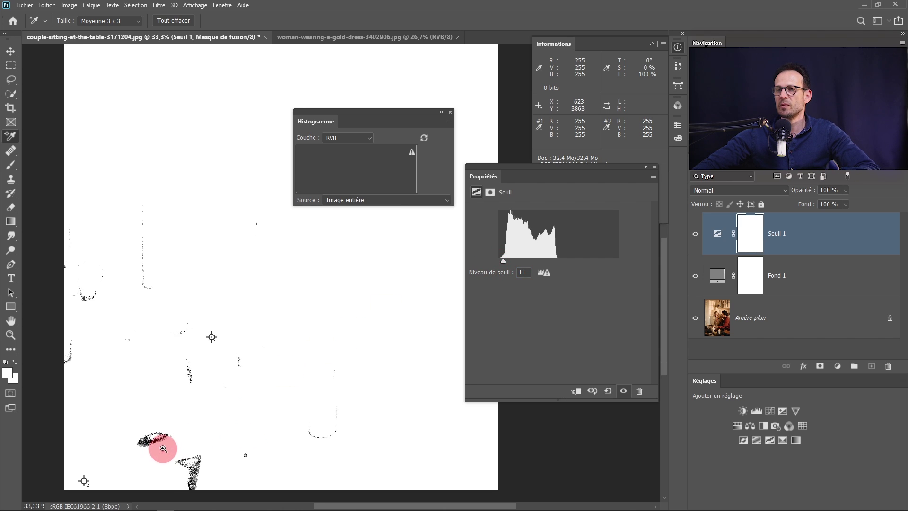
mouse_move(163, 448)
mouse_down()
mouse_move(117, 422)
mouse_move(239, 365)
mouse_move(203, 345)
mouse_move(180, 349)
mouse_move(483, 305)
mouse_up()
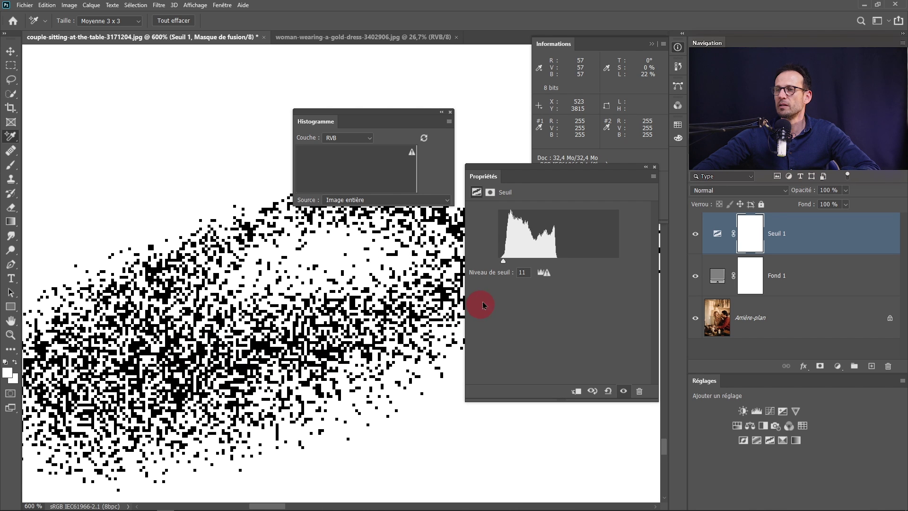
mouse_move(503, 261)
mouse_down()
mouse_move(512, 266)
mouse_move(504, 268)
mouse_up()
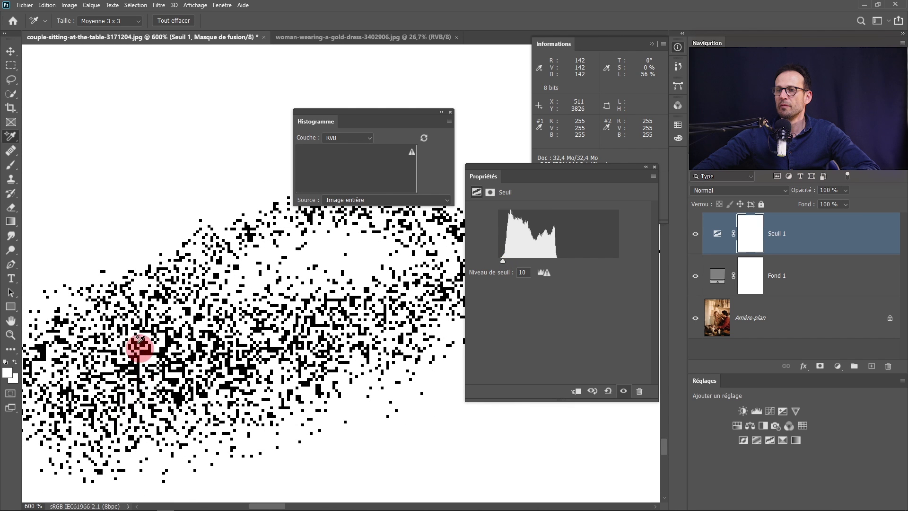
- Place a third colour sampler on the black pixels of the oval patch and shift it into a denser black area
drag(8, 141, 49, 161)
ctrl+click(125, 369)
ctrl+click(125, 369)
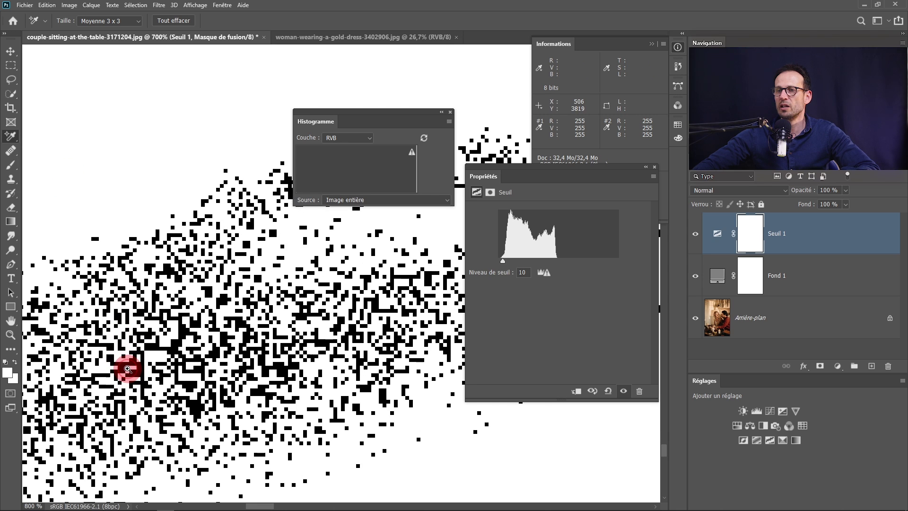
ctrl+click(127, 368)
ctrl+click(126, 368)
ctrl+click(127, 368)
click(126, 366)
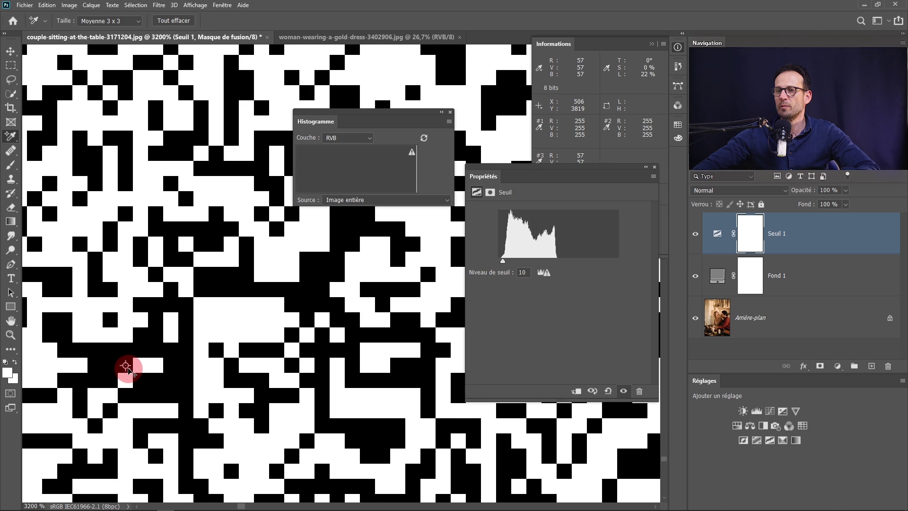
drag(126, 365, 170, 383)
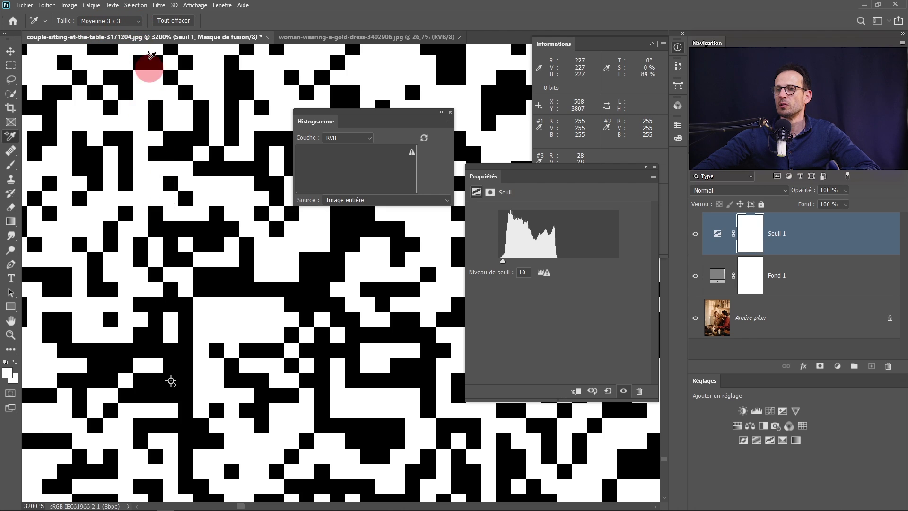
click(133, 21)
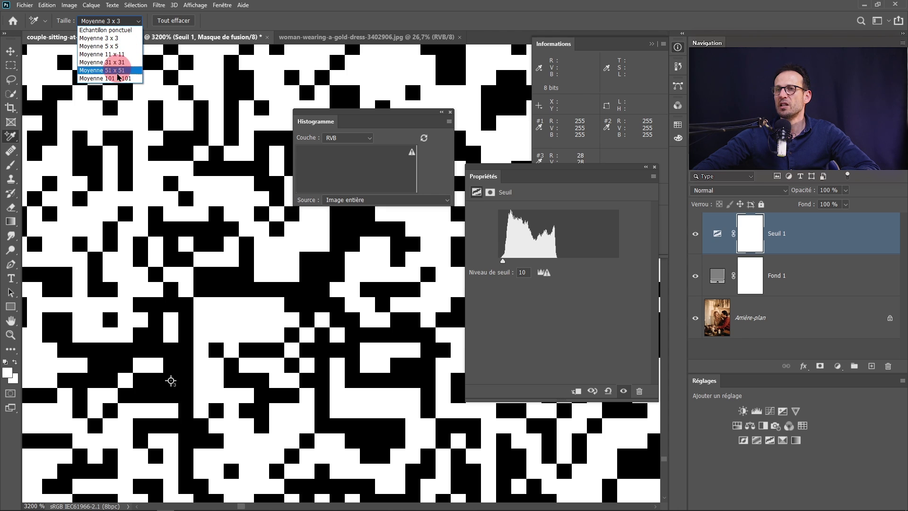
click(283, 5)
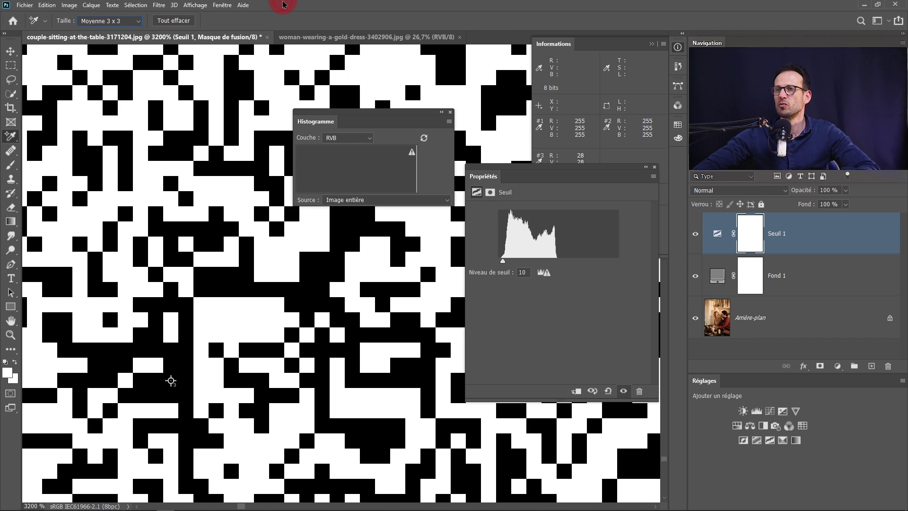
click(532, 262)
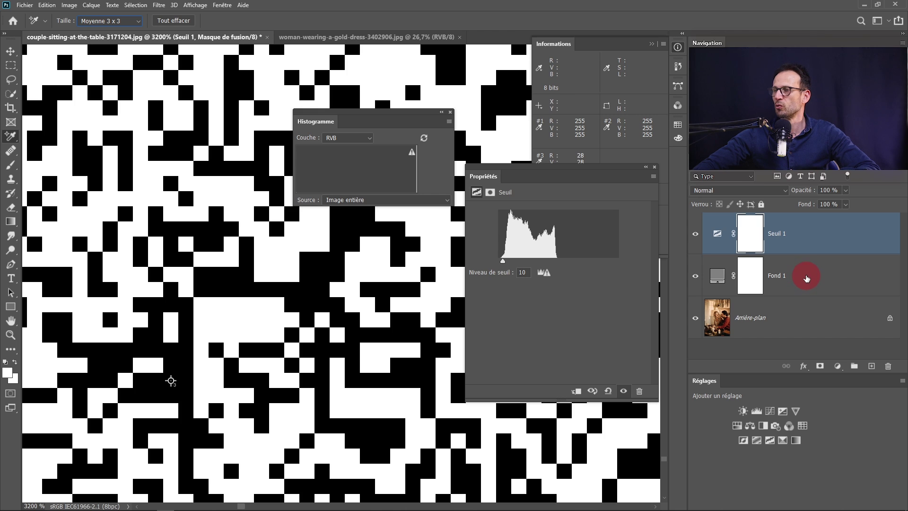
- Group the Seuil 1 and Fond 1 layers together and hide the group
shift+click(806, 278)
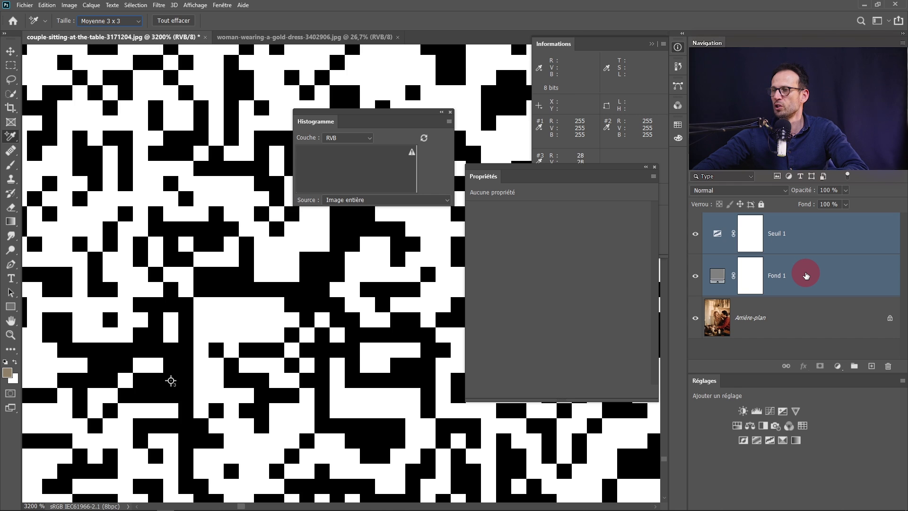
key(ctrl+g)
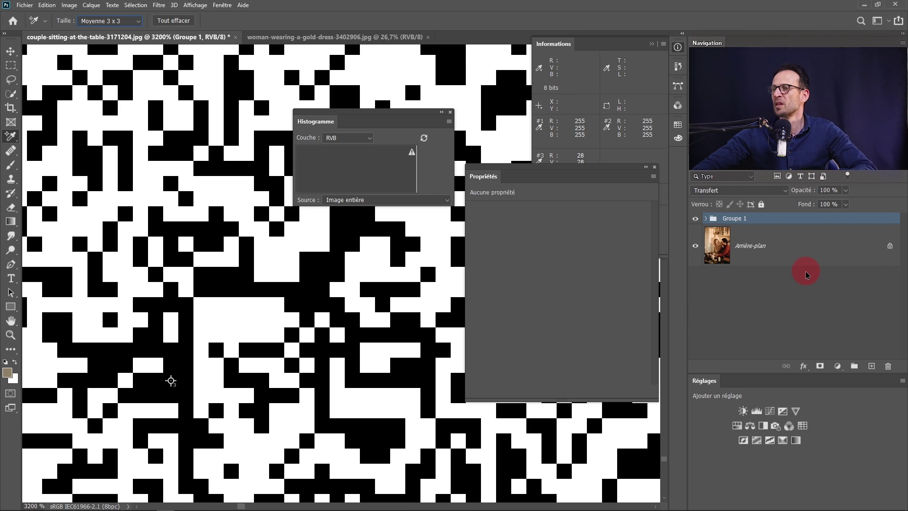
click(695, 219)
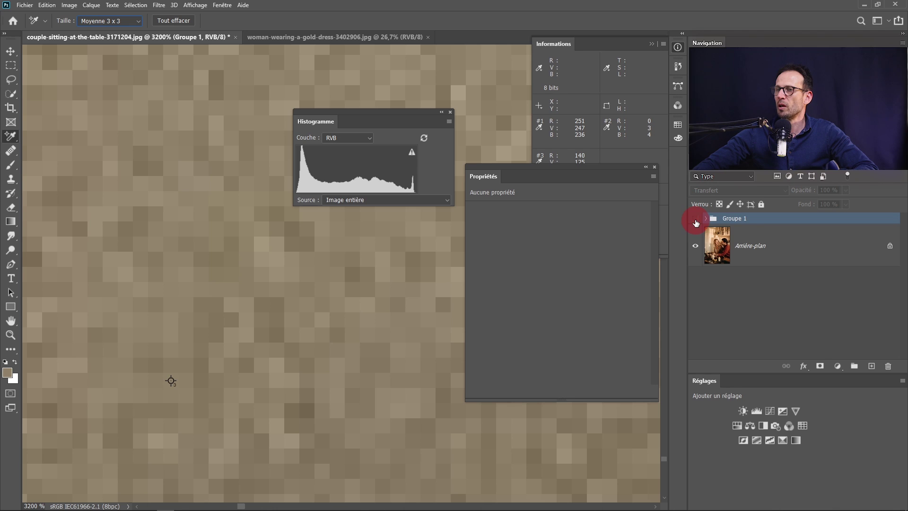
click(695, 220)
click(695, 219)
- Add a Courbes adjustment layer directly above the Arrière-plan layer and activate its grey point eyedropper
click(782, 250)
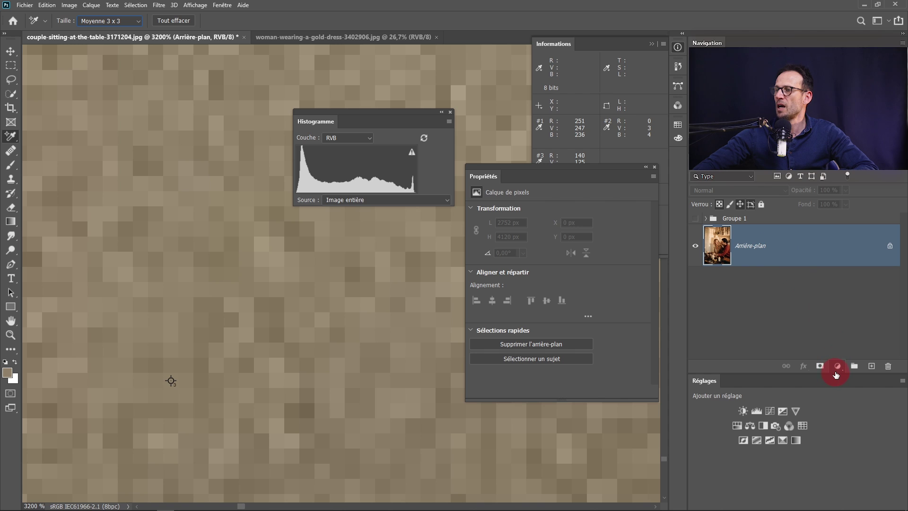
click(836, 367)
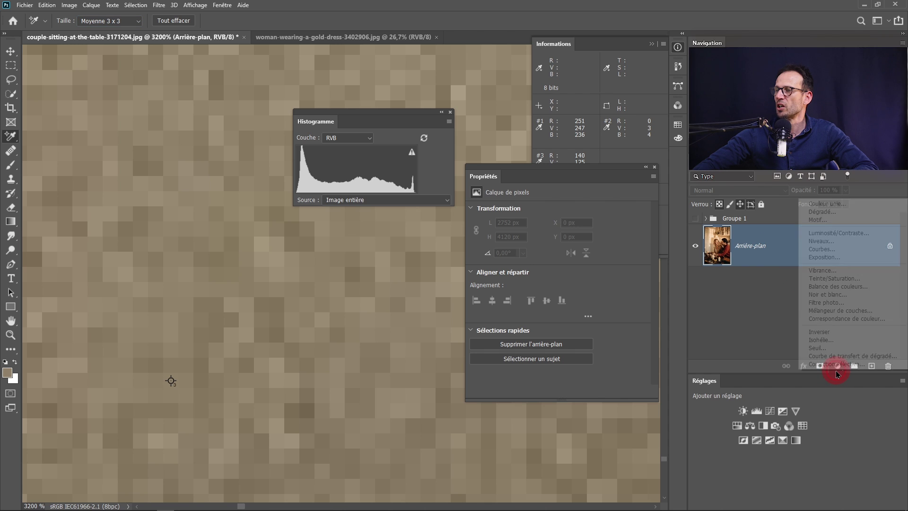
click(823, 248)
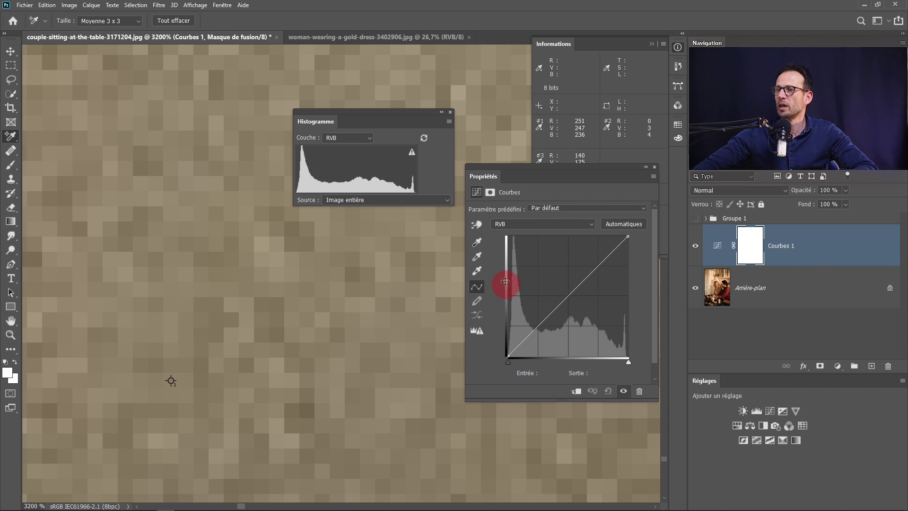
click(478, 260)
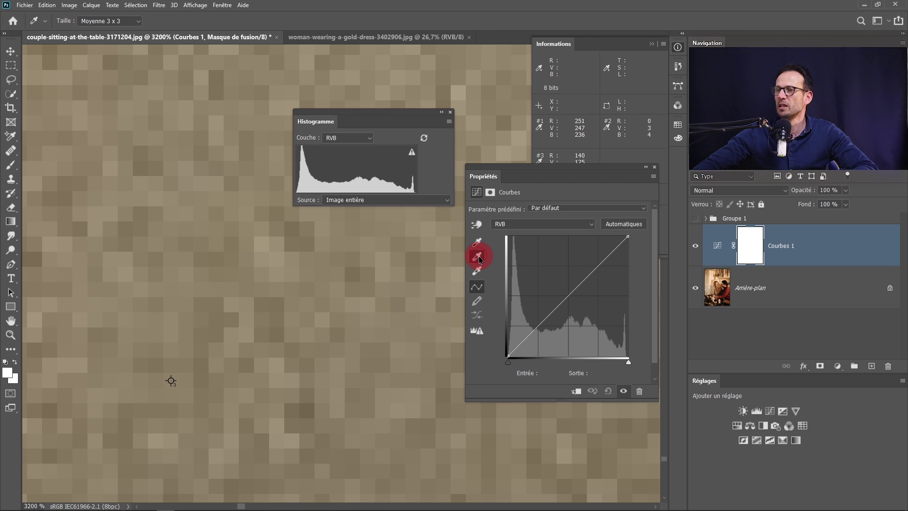
drag(479, 260, 172, 379)
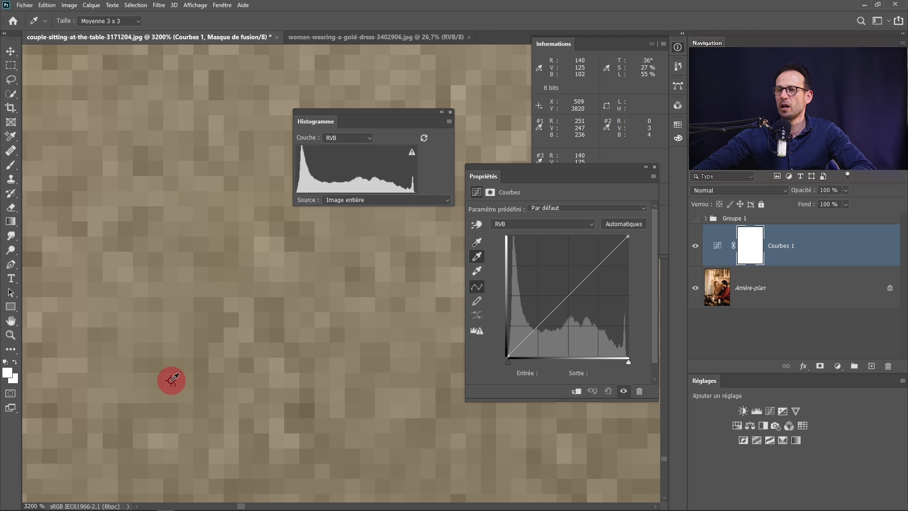
- Examine where the third colour sampler lies on the foreground cup's rim, both in the wider photo and at pixel level
alt+click(183, 378)
alt+click(184, 378)
alt+click(183, 378)
alt+click(183, 378)
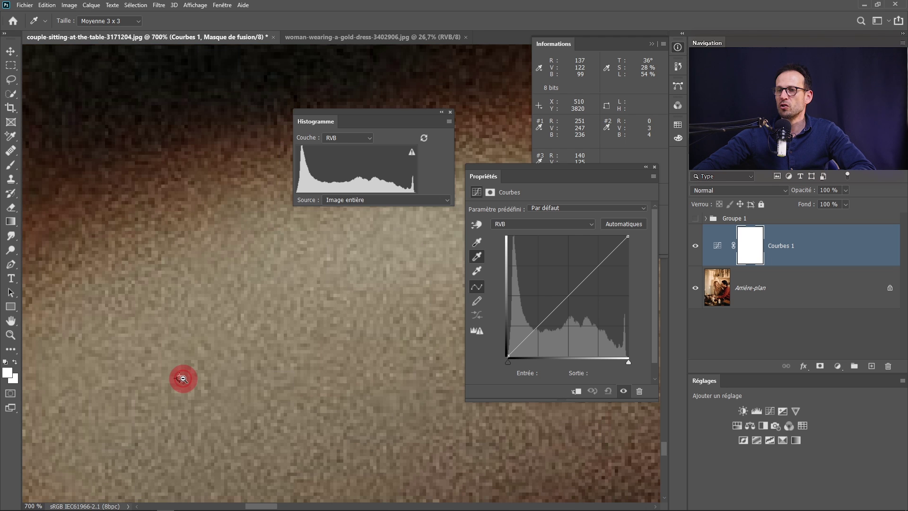
alt+click(186, 379)
alt+click(185, 380)
alt+click(185, 380)
alt+click(186, 380)
alt+click(186, 379)
alt+click(186, 379)
alt+click(187, 379)
alt+click(188, 380)
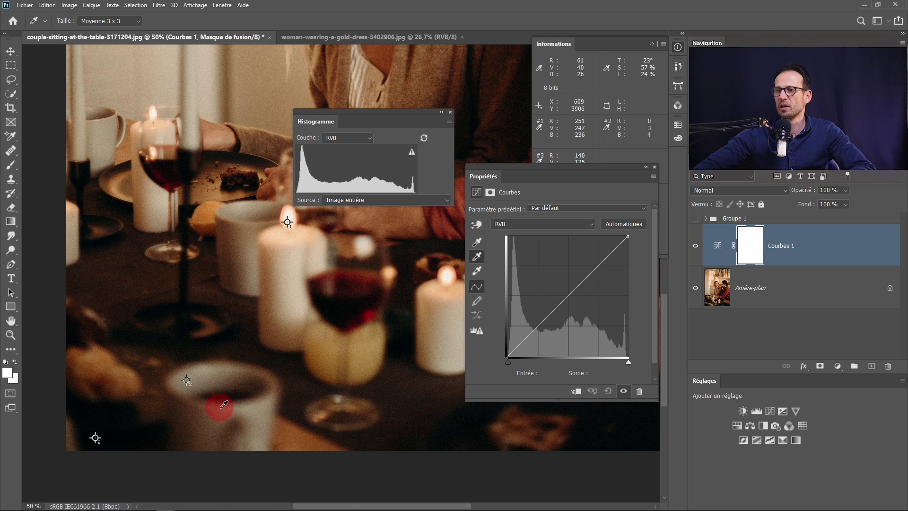
drag(194, 397, 301, 454)
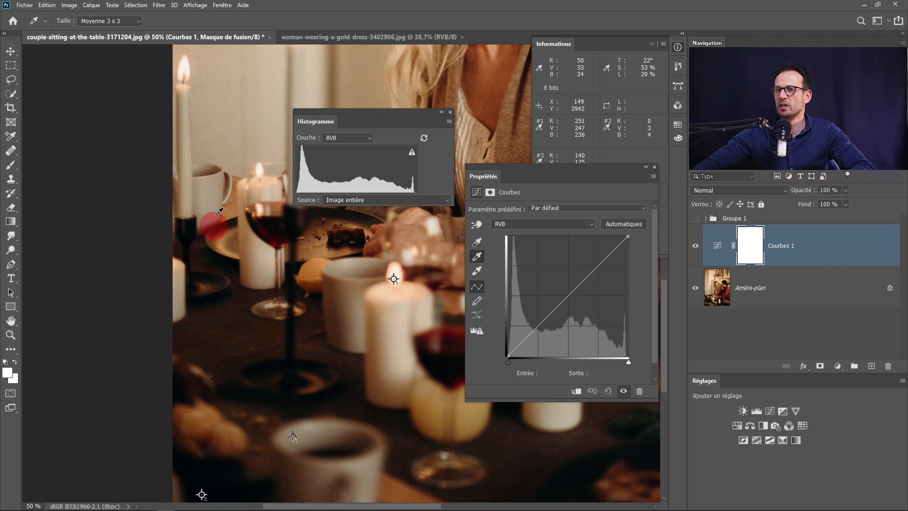
drag(298, 414, 260, 289)
ctrl+click(255, 288)
ctrl+click(250, 285)
ctrl+click(242, 283)
ctrl+click(237, 278)
ctrl+click(227, 275)
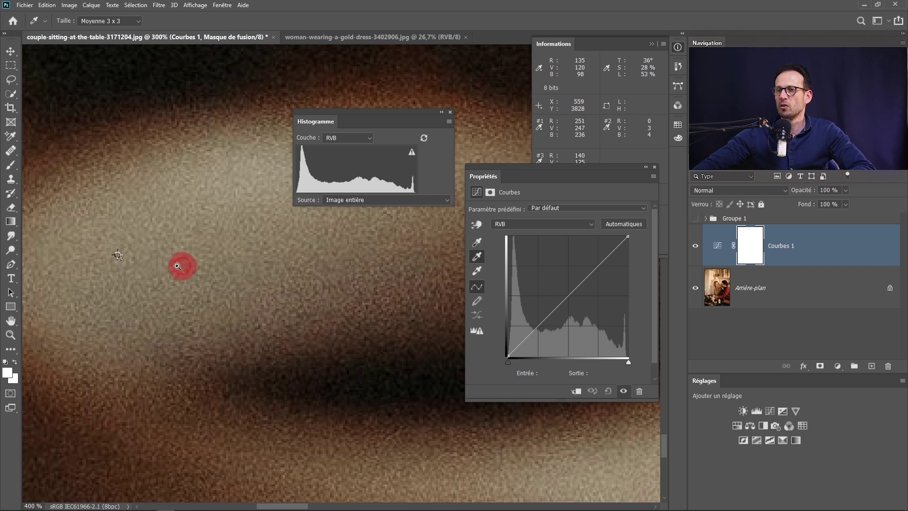
ctrl+click(139, 270)
ctrl+click(137, 269)
ctrl+click(249, 270)
ctrl+click(249, 270)
ctrl+click(249, 270)
ctrl+click(249, 270)
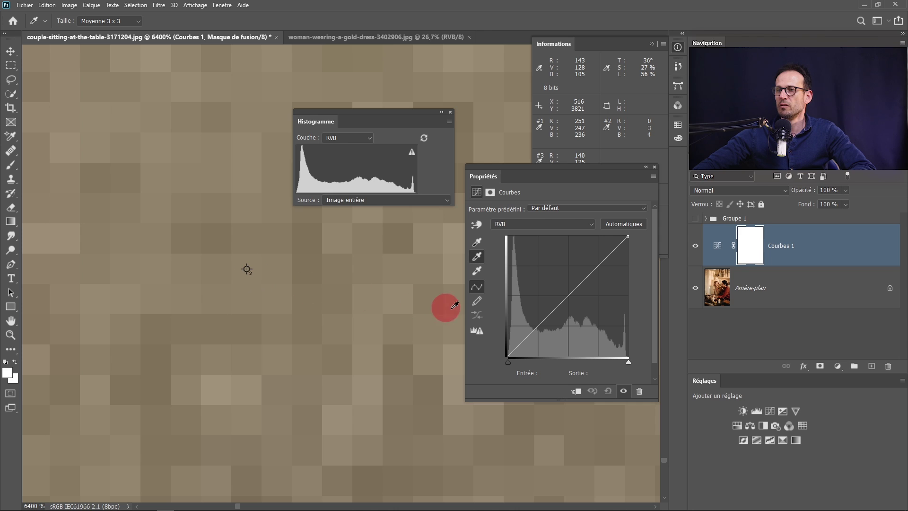
- Set the grey point of the Courbes 1 adjustment by sampling the pixel exactly under the third colour sampler
click(710, 254)
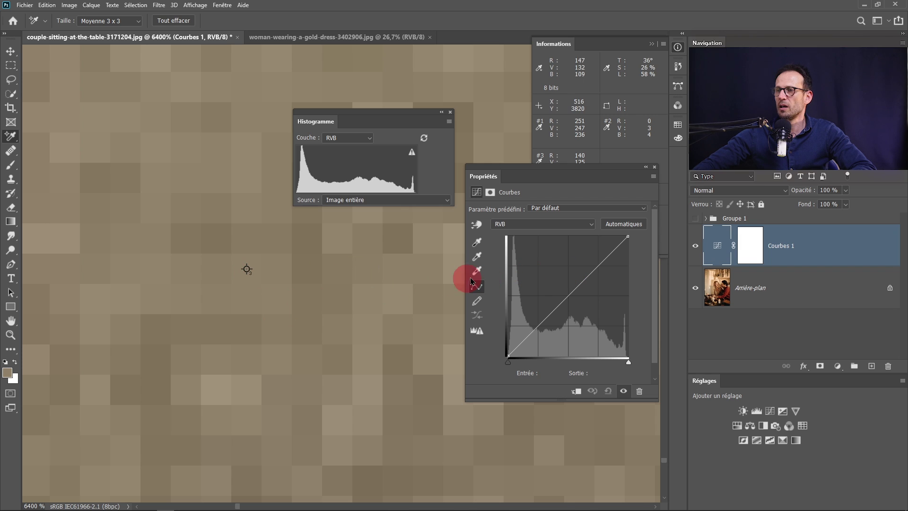
click(476, 256)
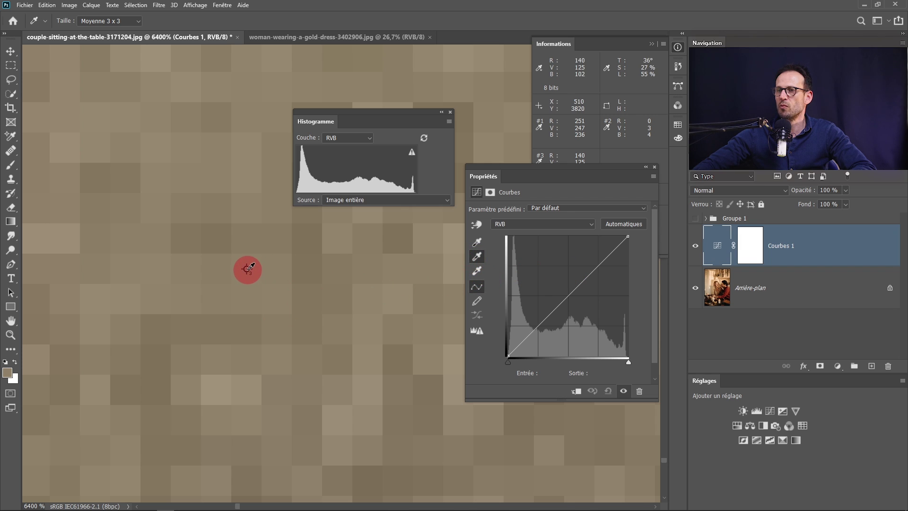
click(248, 269)
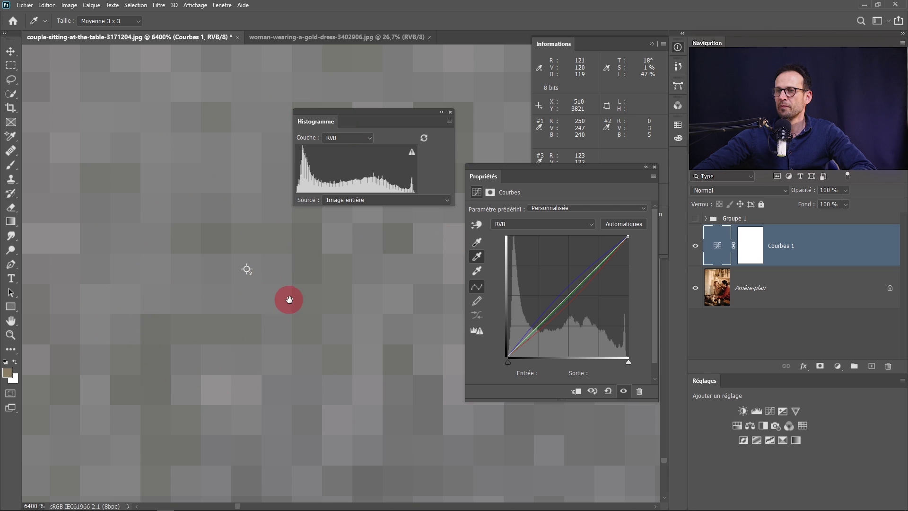
- Compare the photo with and without the Courbes 1 adjustment, from the sampled grey pixels out to the whole table scene
click(694, 248)
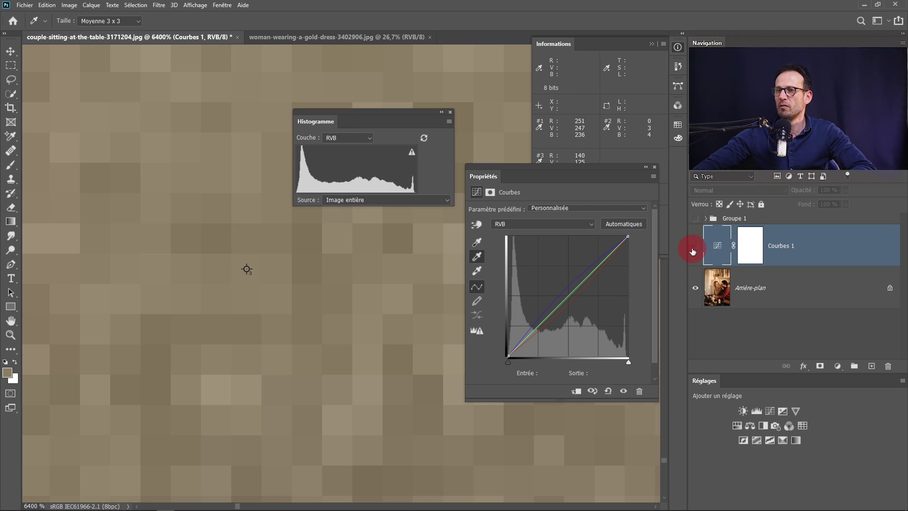
click(693, 248)
click(694, 248)
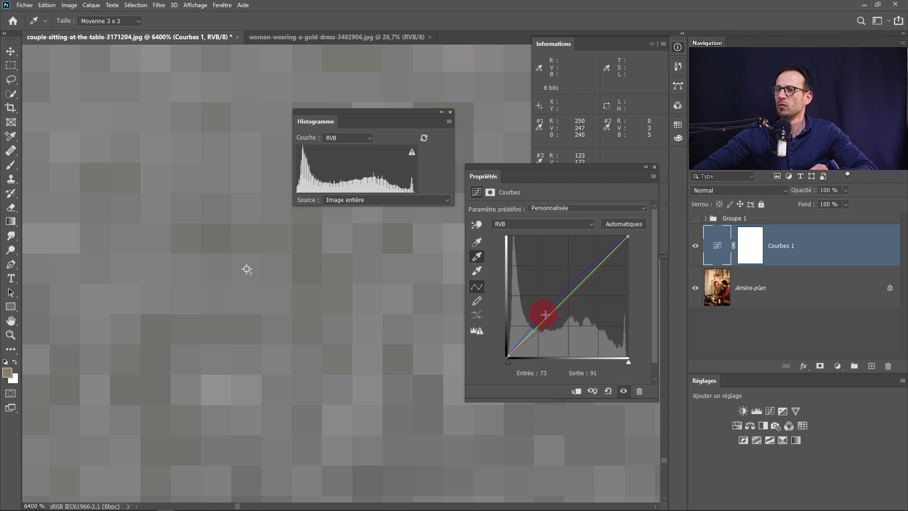
click(688, 247)
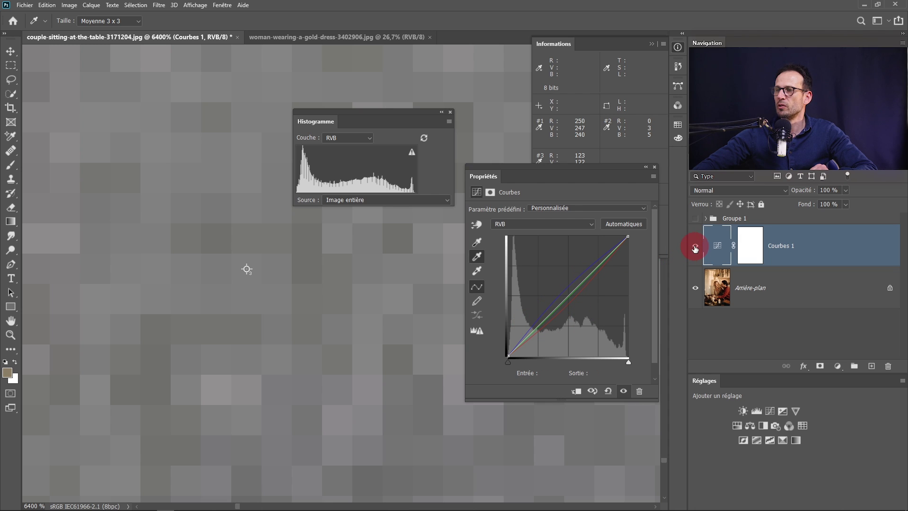
click(695, 247)
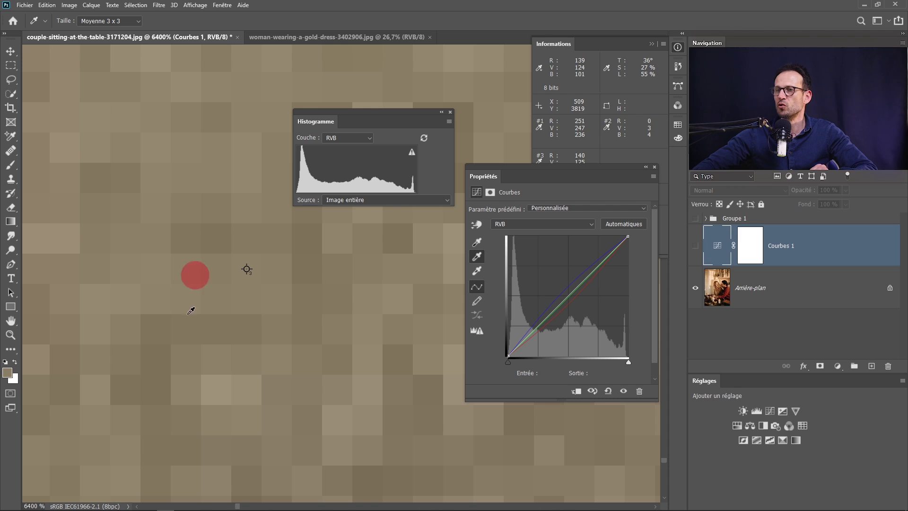
key(ctrl+comma)
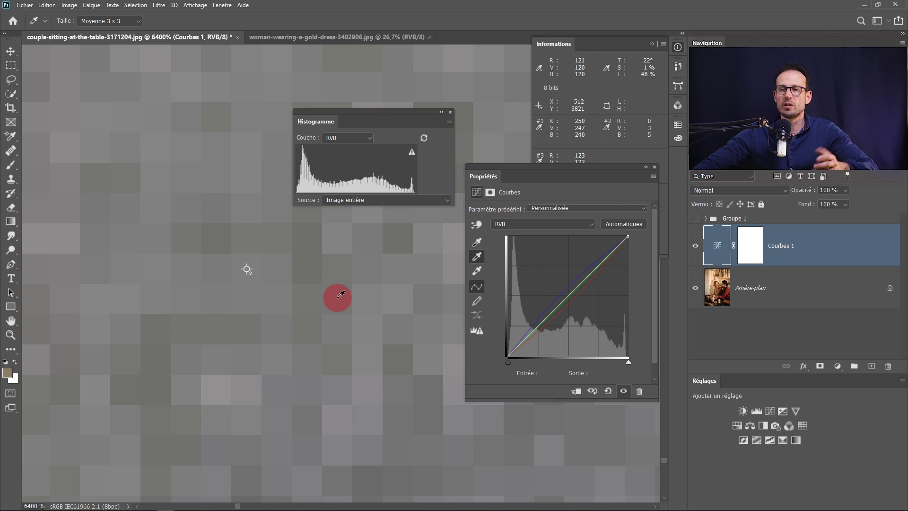
scroll(261, 300, down, 7)
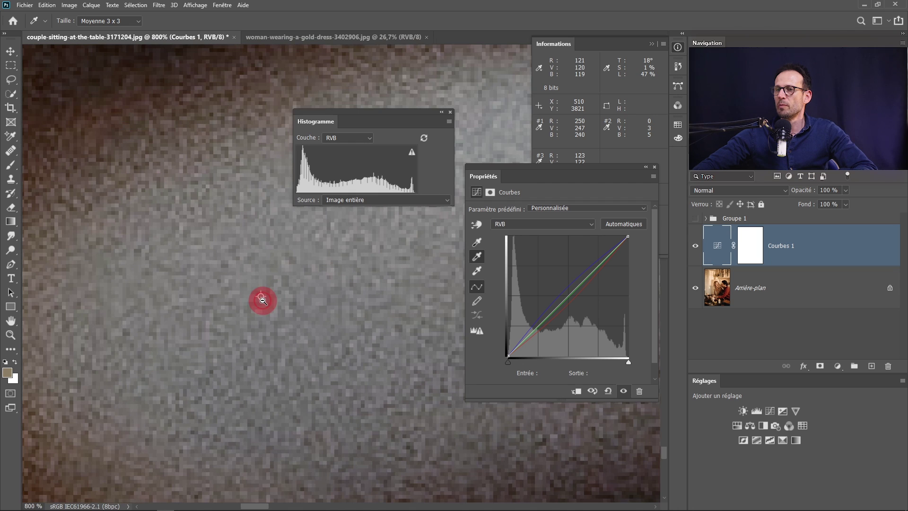
scroll(261, 300, down, 9)
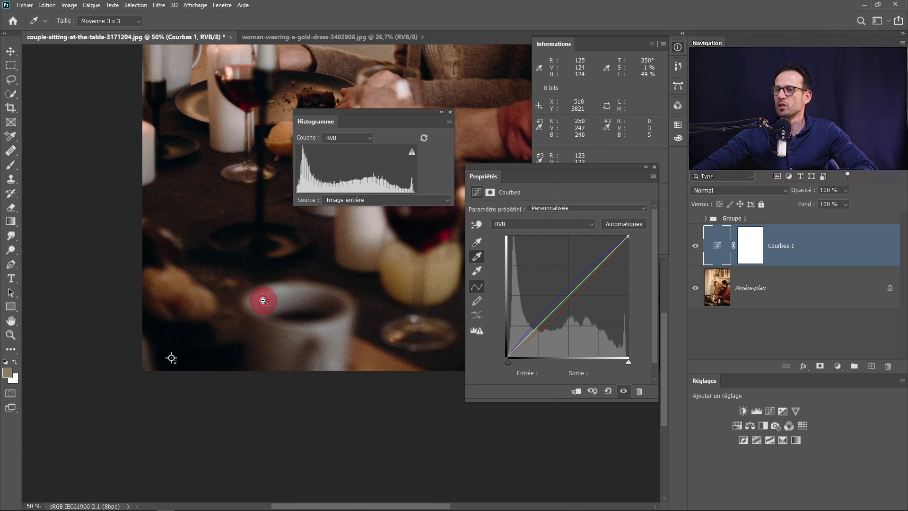
scroll(312, 286, down, 3)
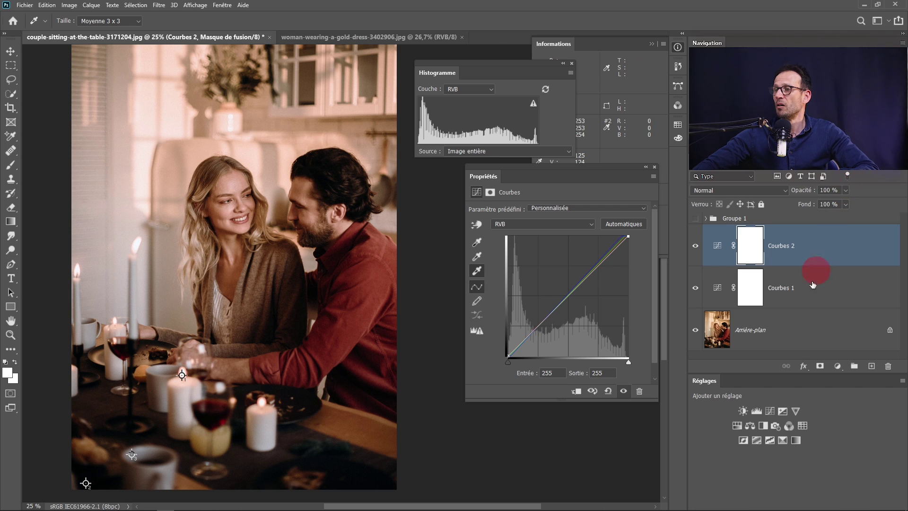
- Duplicate the Arrière-plan layer and move the copy above the Courbes 2 layer
click(802, 326)
drag(804, 326, 871, 365)
drag(802, 340, 786, 228)
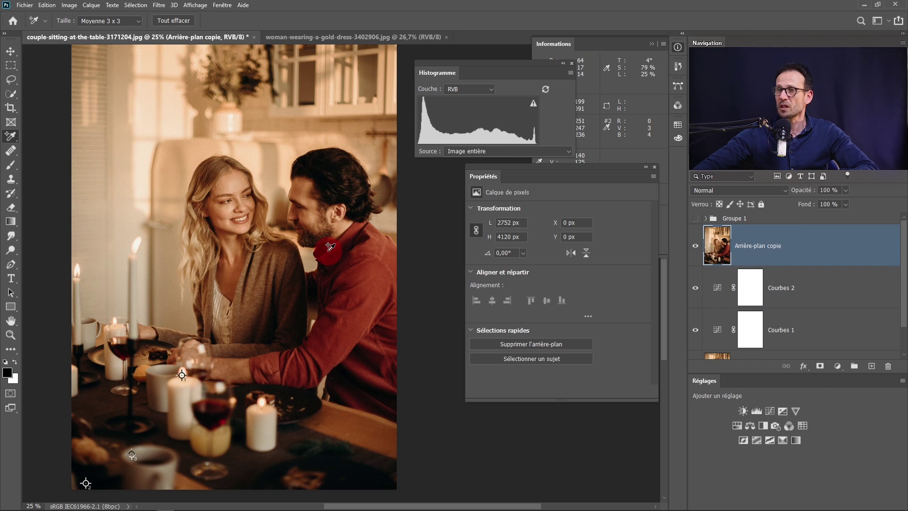
- Convert the Arrière-plan copie layer into a smart object (objet dynamique)
click(10, 68)
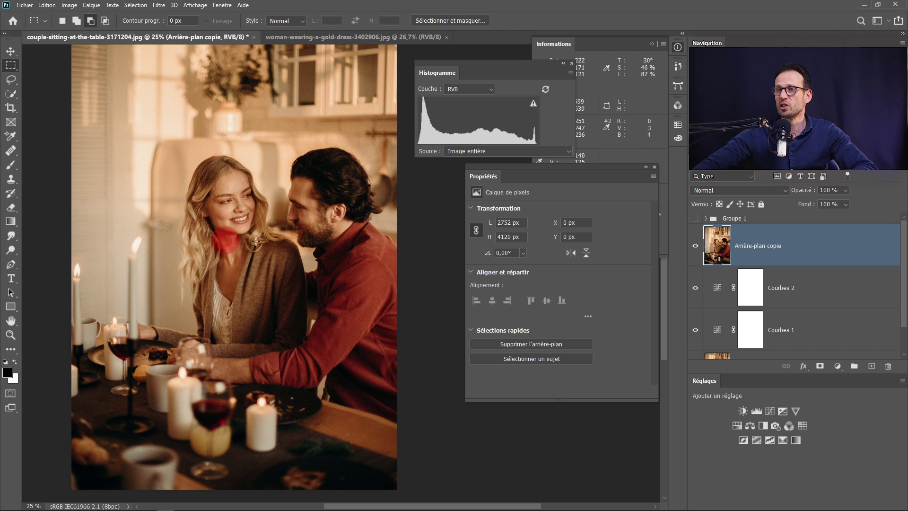
right_click(817, 252)
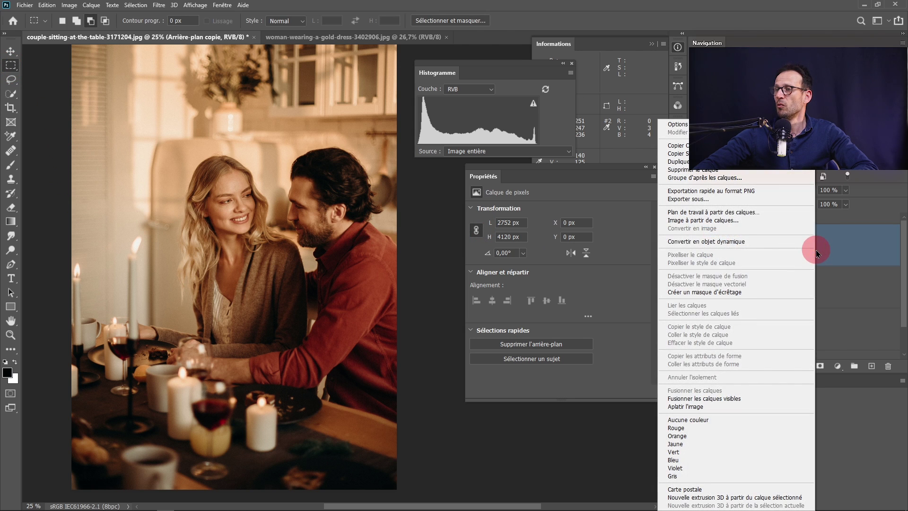
click(719, 245)
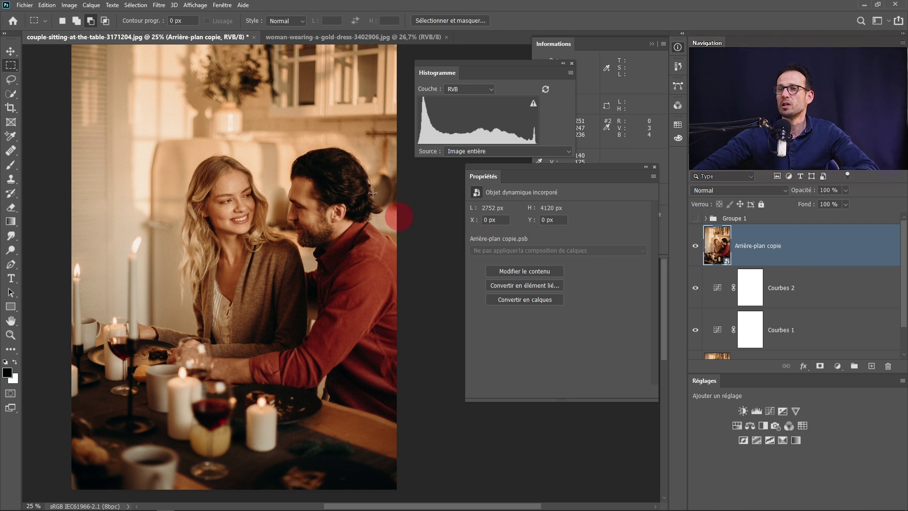
- Open the Camera Raw filter on Arrière-plan copie and set the white balance by sampling the grey inside the blurred foreground cup
click(159, 5)
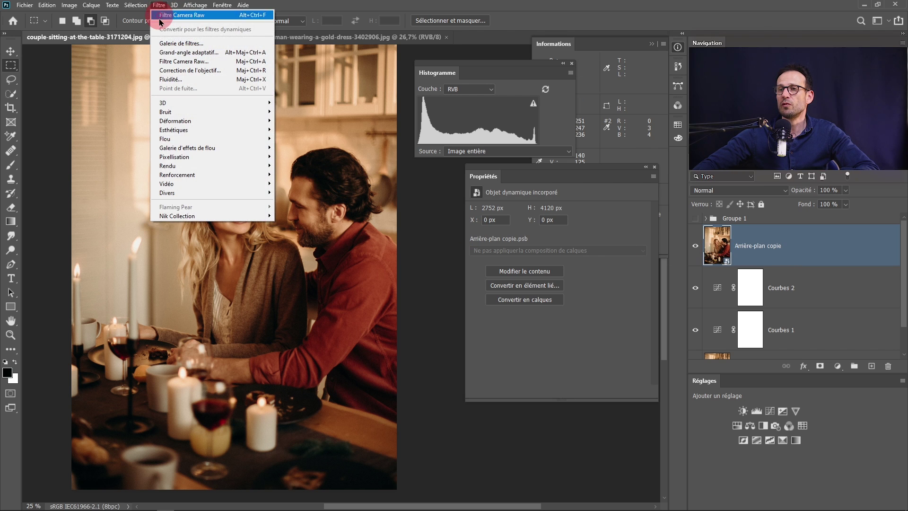
click(171, 66)
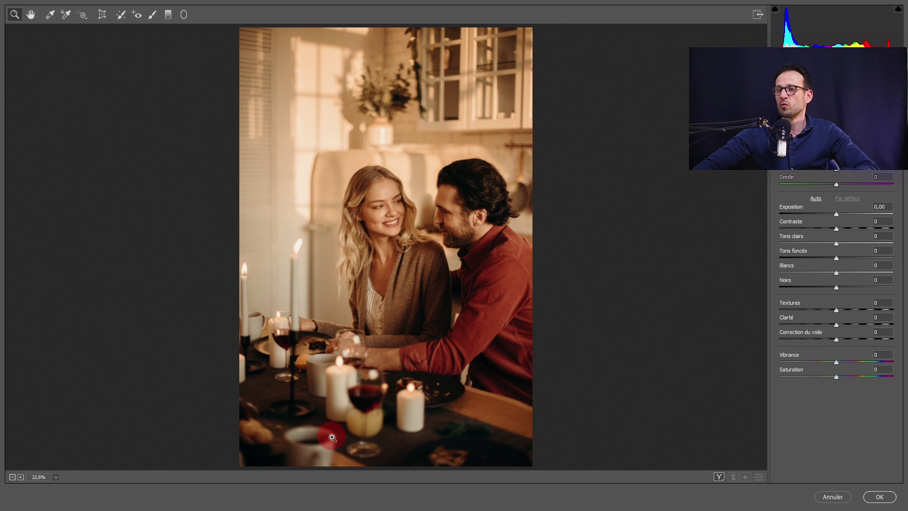
click(301, 442)
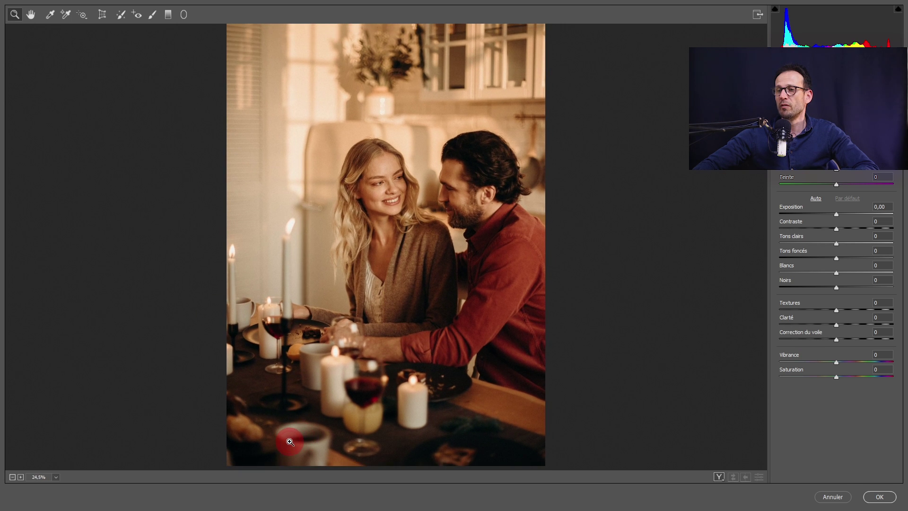
scroll(290, 441, up, 6)
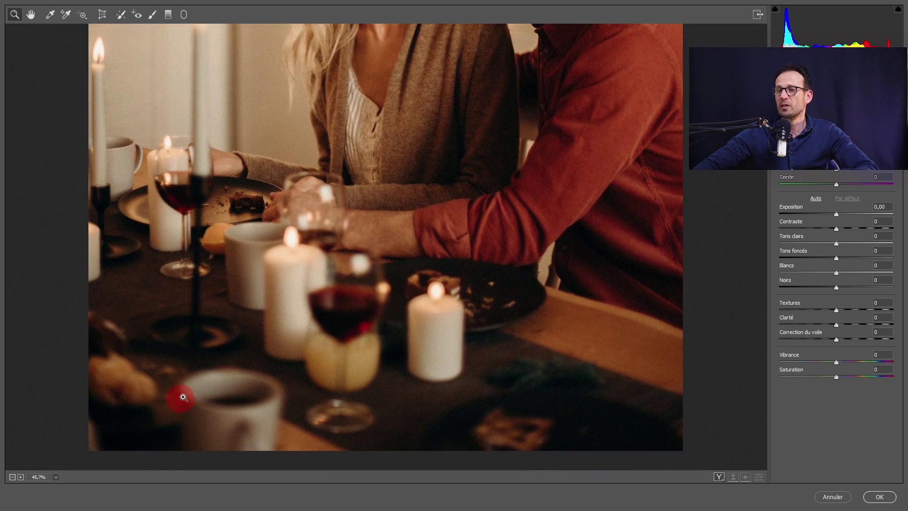
scroll(174, 359, up, 10)
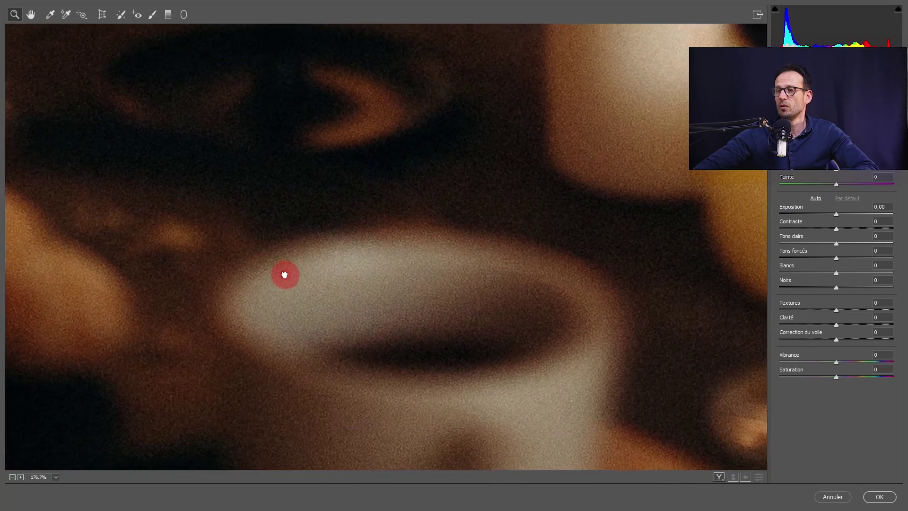
scroll(293, 276, up, 6)
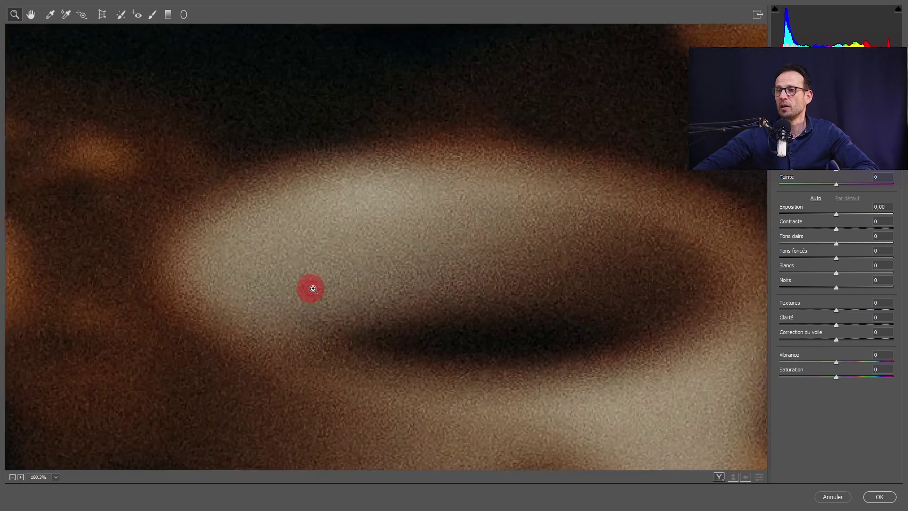
scroll(329, 294, down, 1)
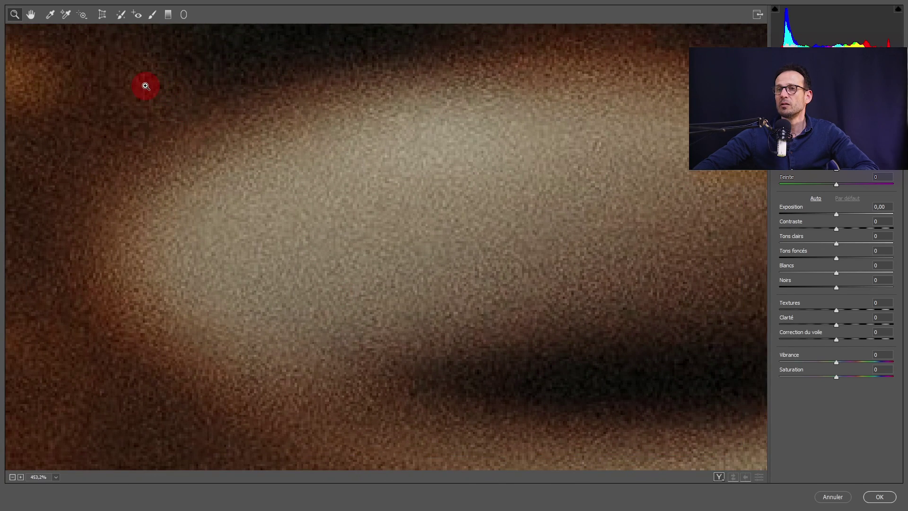
click(51, 16)
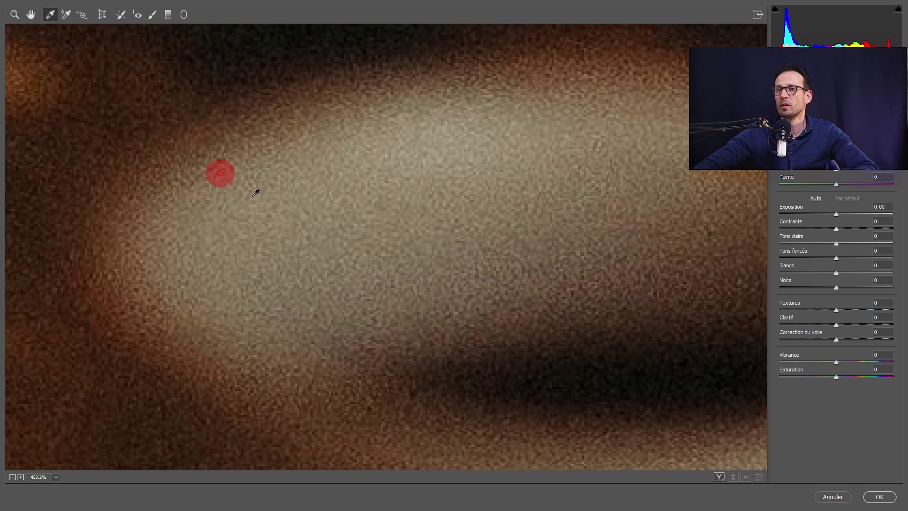
click(302, 223)
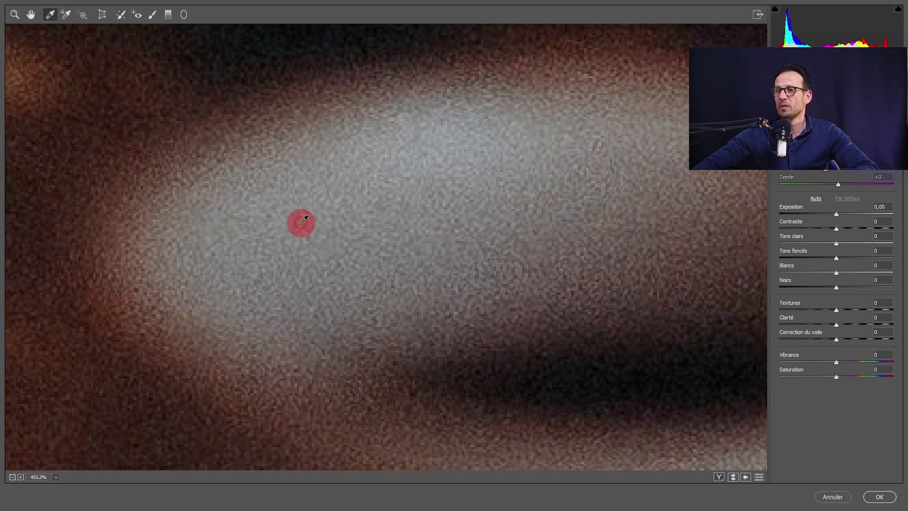
- Review the white balance correction on the whole couple scene and apply the Camera Raw filter to the smart object
alt+click(353, 221)
drag(353, 221, 264, 188)
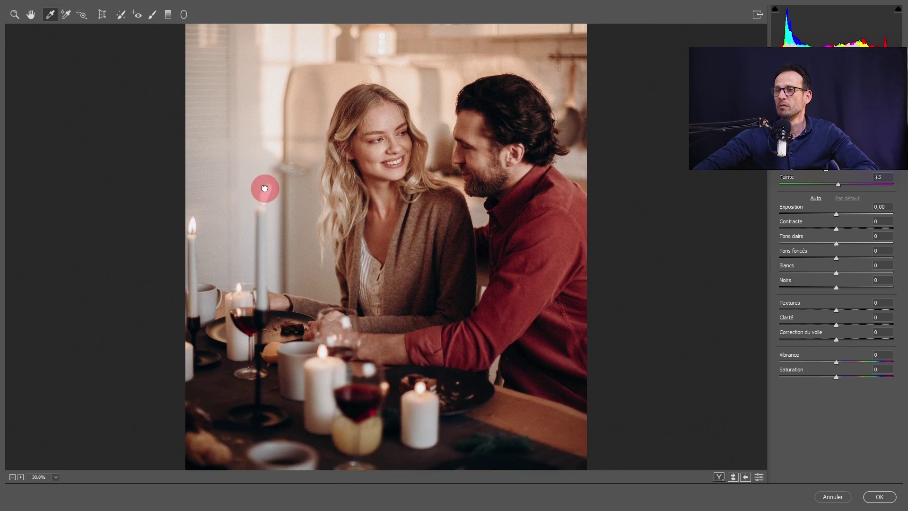
click(260, 434)
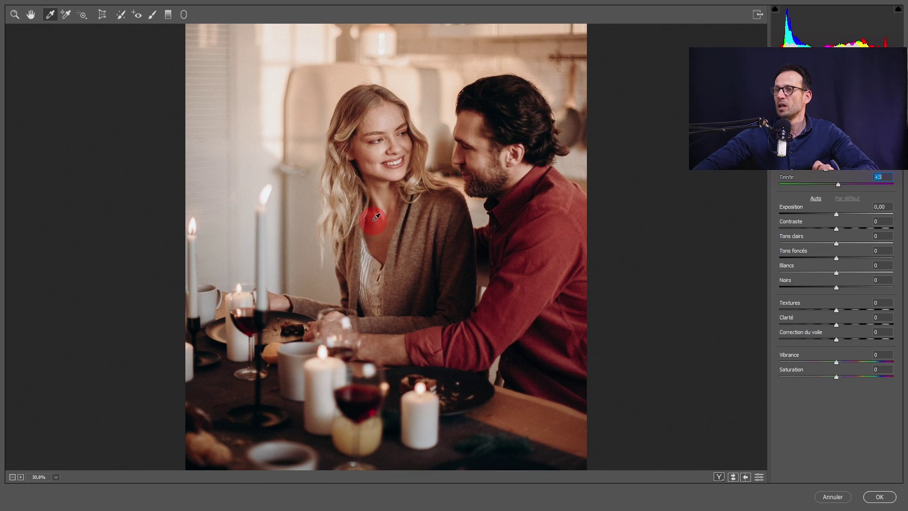
click(880, 497)
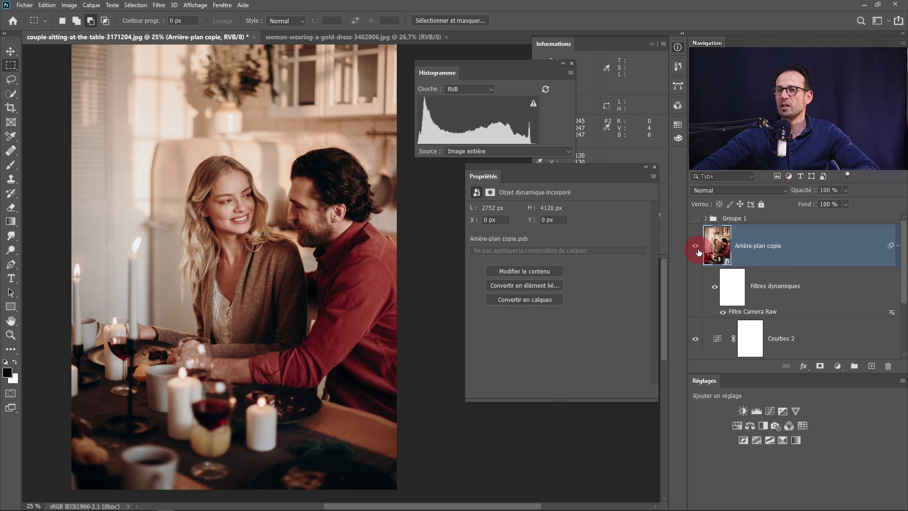
- Compare the Camera Raw result with the Courbes correction beneath it by repeatedly hiding and showing the Arrière-plan copie layer
click(695, 247)
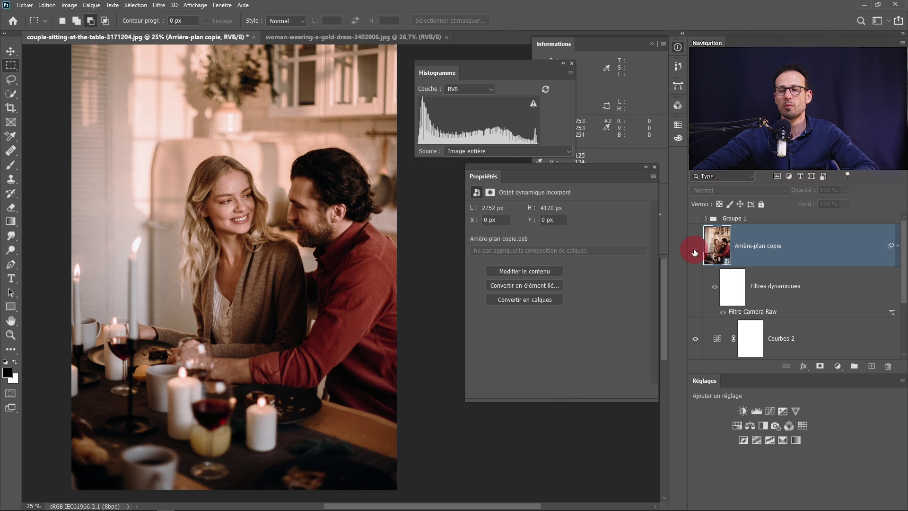
click(694, 247)
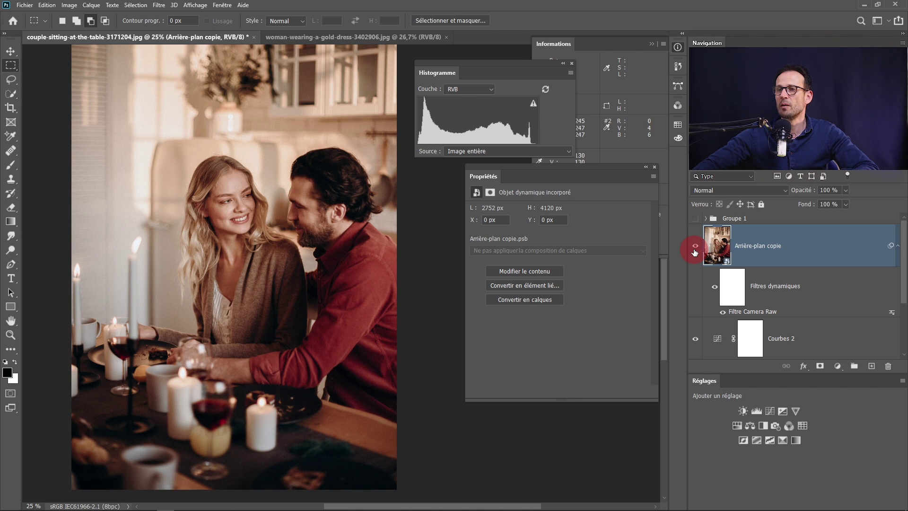
click(695, 246)
click(695, 246)
click(695, 246)
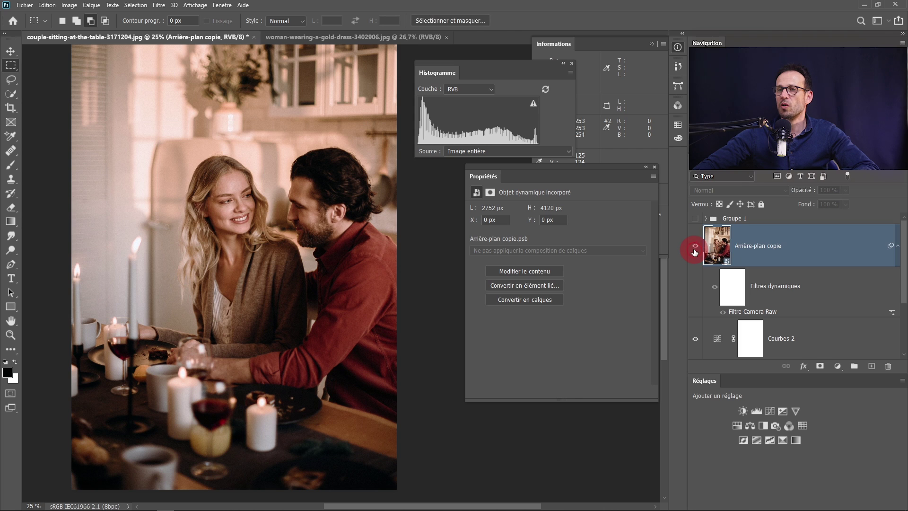
click(695, 247)
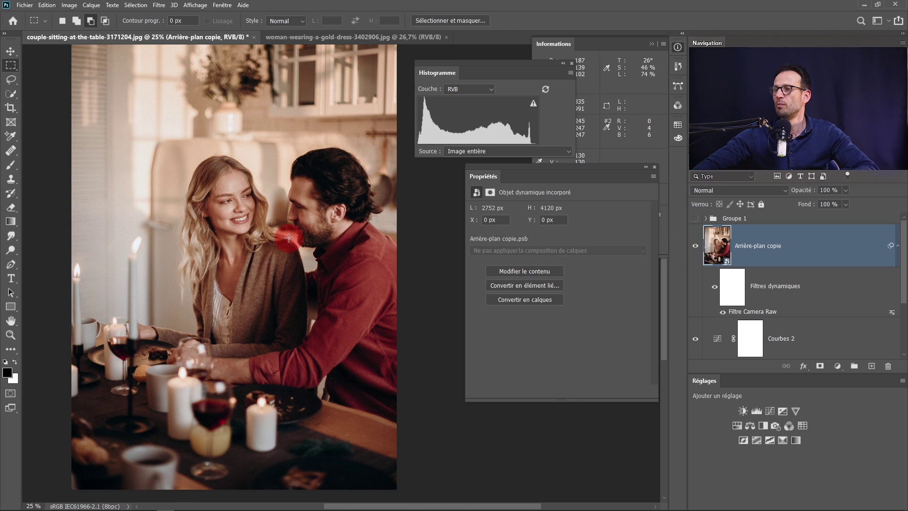